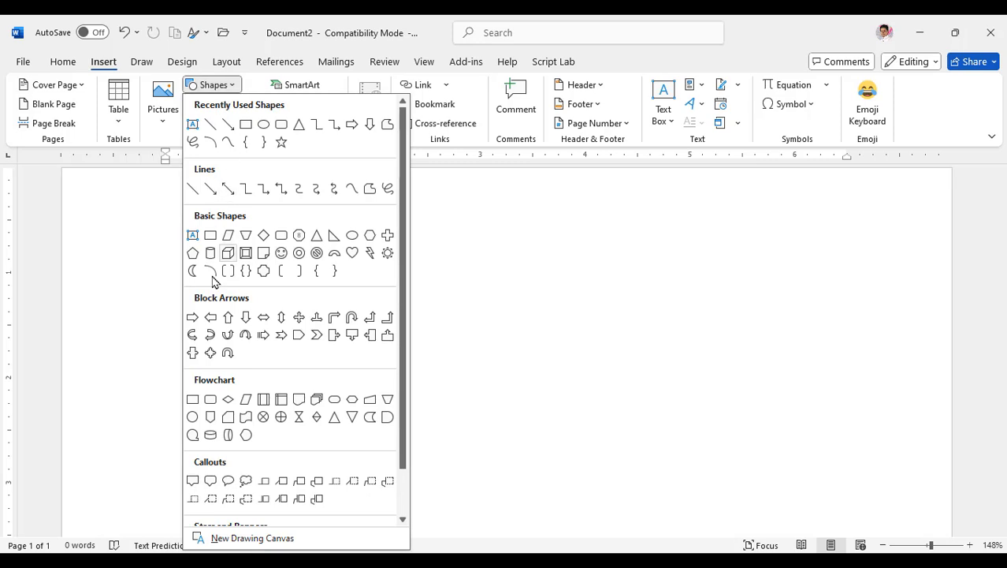
# - Draw a rectangle about 3.56" wide and 2.07" high and position it near the top of the page
pyautogui.click(211, 236)
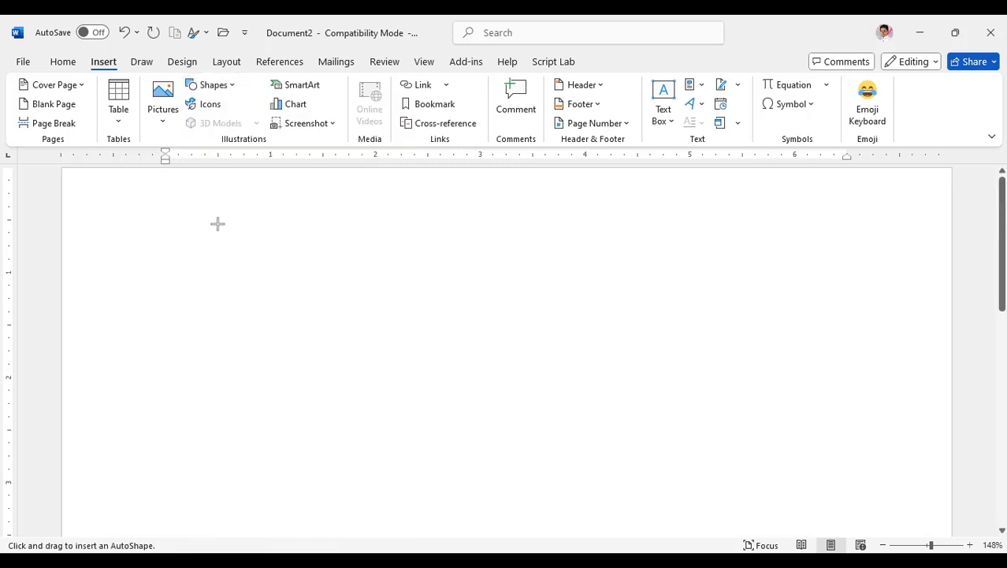
pyautogui.moveTo(207, 207); pyautogui.dragTo(580, 424)
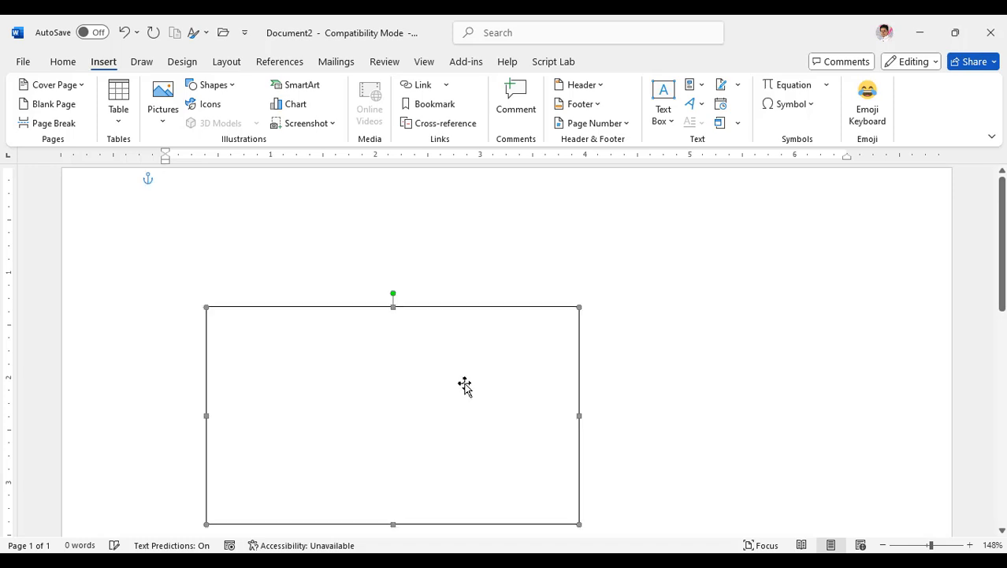
pyautogui.moveTo(464, 351)
pyautogui.mouseDown()
pyautogui.moveTo(459, 290)
pyautogui.moveTo(452, 352)
pyautogui.mouseUp()
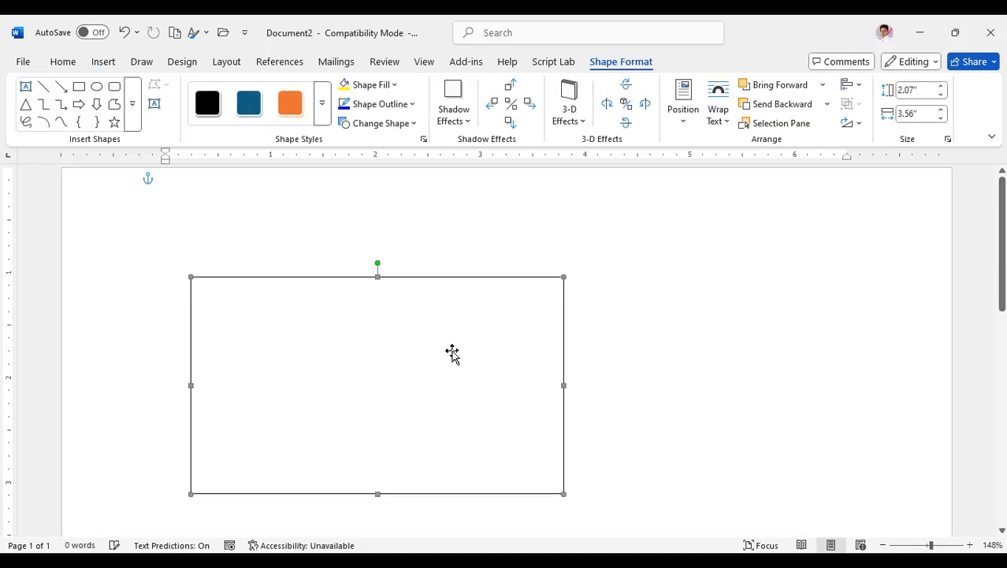
pyautogui.click(550, 167)
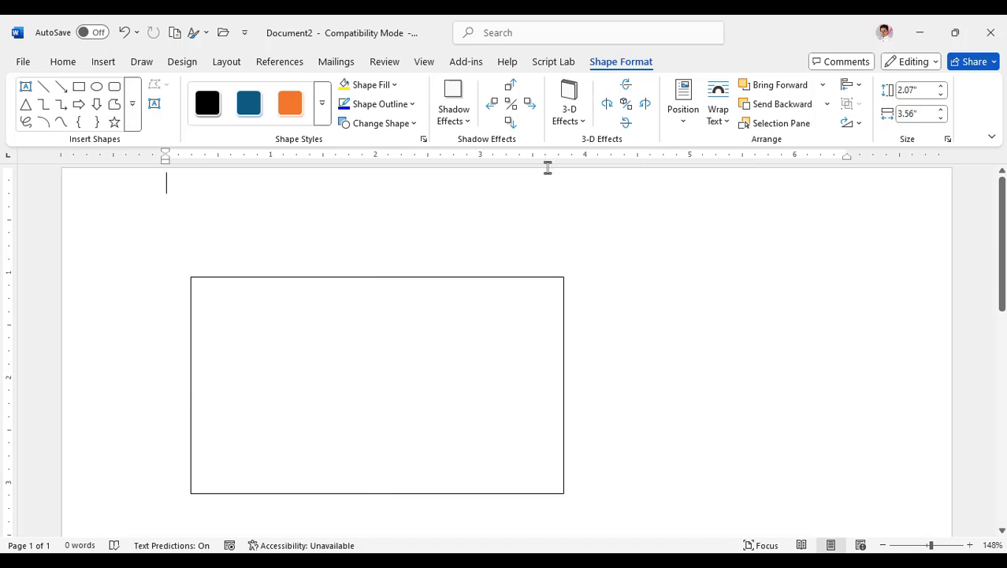
pyautogui.moveTo(451, 369); pyautogui.dragTo(453, 279)
pyautogui.scroll(3, 771, 247)
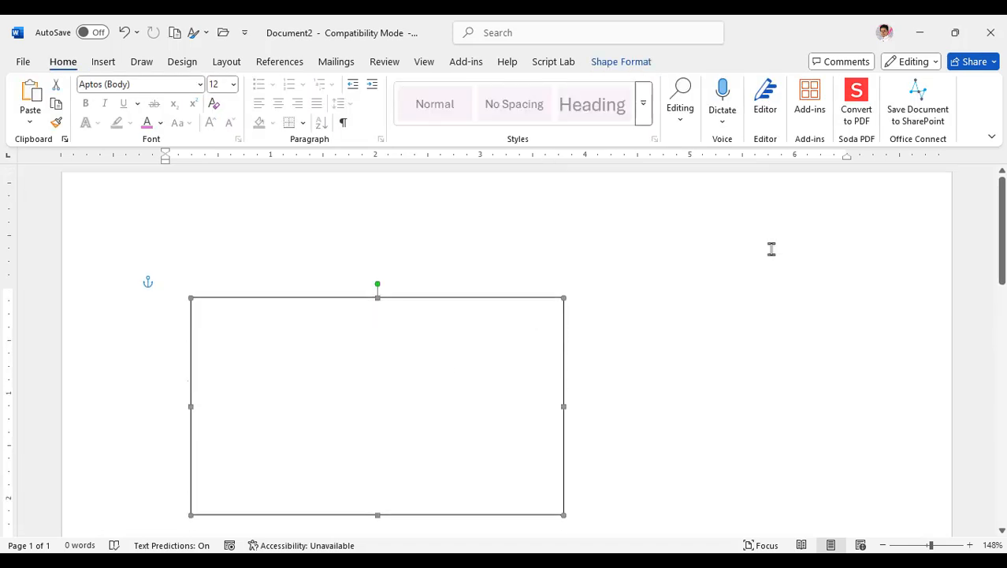
pyautogui.moveTo(383, 441); pyautogui.dragTo(395, 336)
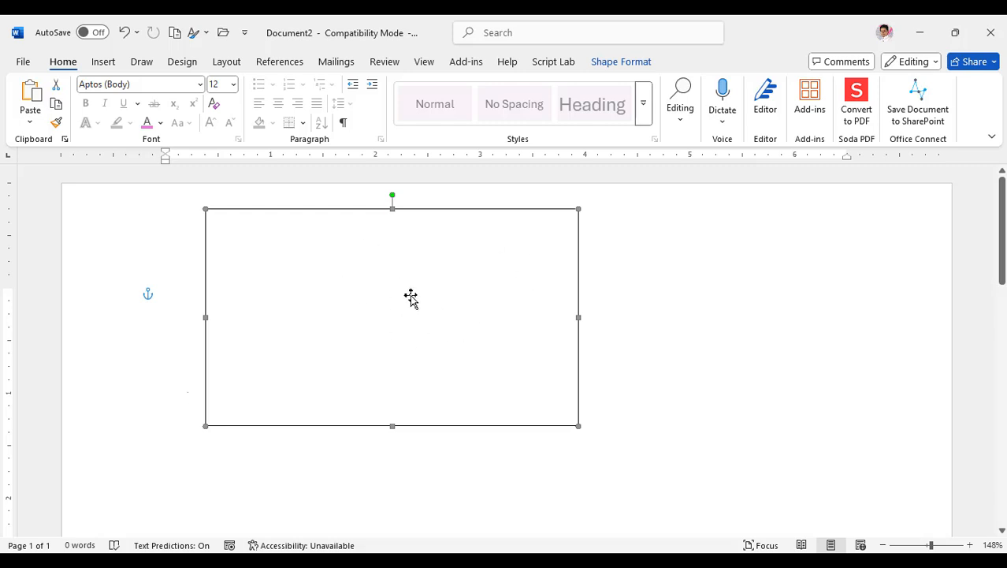
# - Draw a Flowchart Document shape about 3.56" wide and 0.73" high across the rectangle's upper edge, matching its width
pyautogui.click(102, 63)
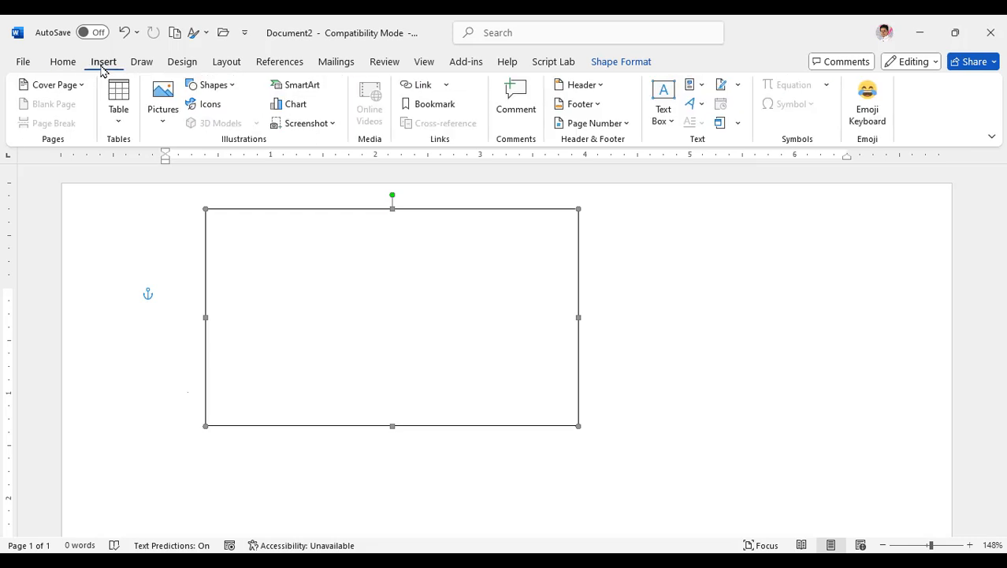
pyautogui.click(219, 87)
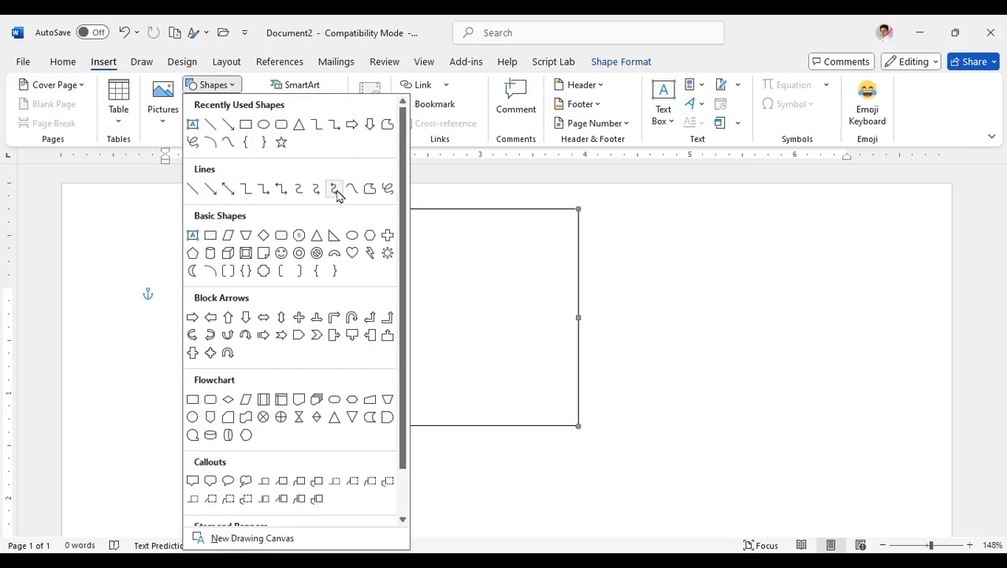
pyautogui.click(300, 400)
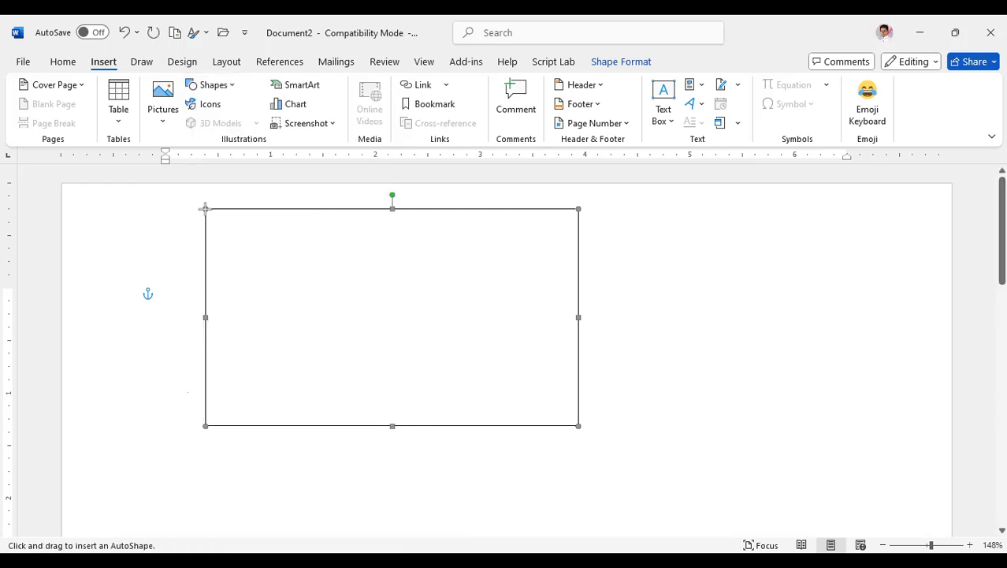
pyautogui.moveTo(204, 208)
pyautogui.mouseDown()
pyautogui.moveTo(252, 288)
pyautogui.moveTo(577, 295)
pyautogui.moveTo(580, 286)
pyautogui.mouseUp()
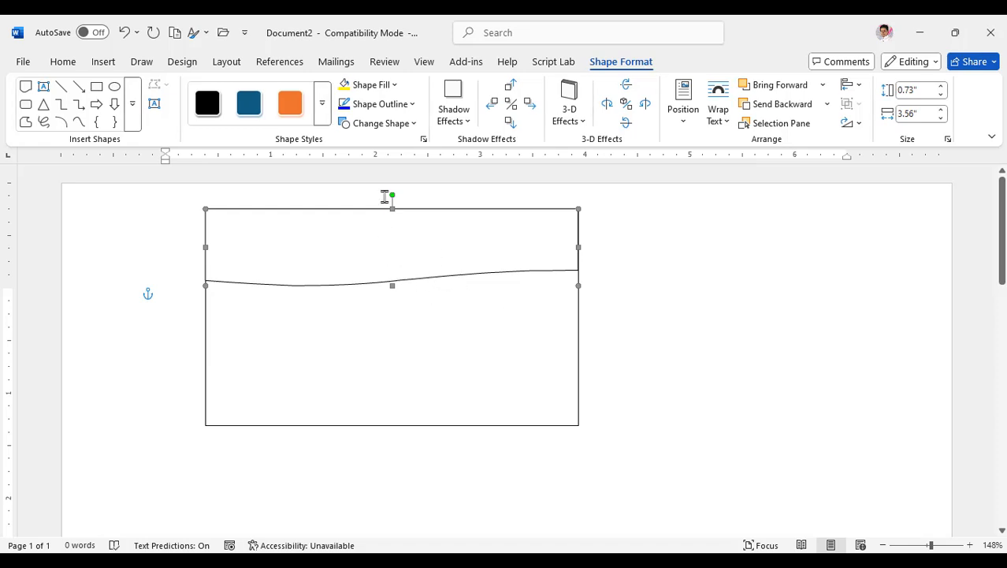
# - Fill the wave-edged shape with standard red and remove its outline
pyautogui.click(388, 85)
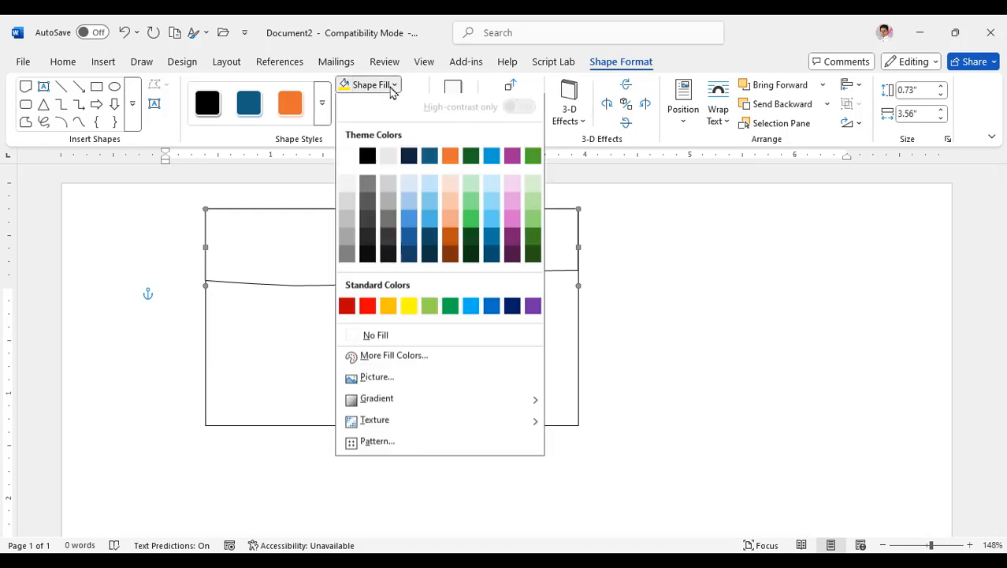
pyautogui.click(367, 310)
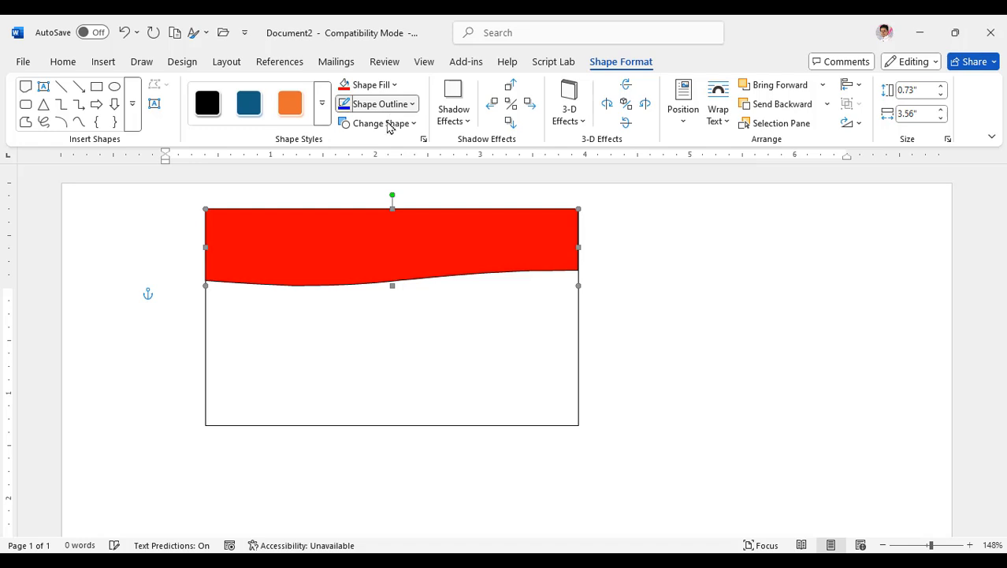
pyautogui.click(380, 103)
pyautogui.click(398, 358)
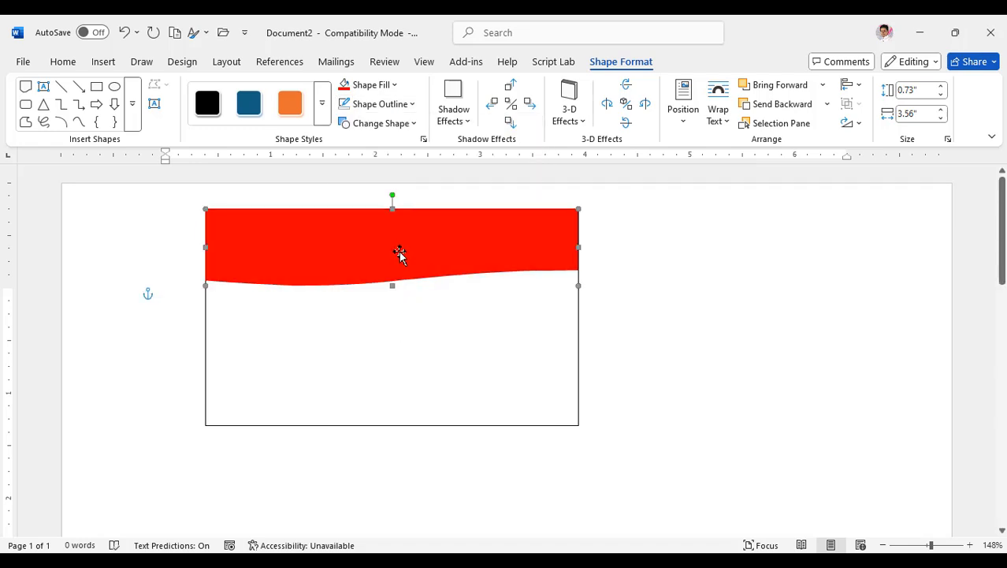
# - Duplicate the red wave shape, align the copy over the original and reduce its height to about 0.56"
pyautogui.hotkey('ctrl', 'd')
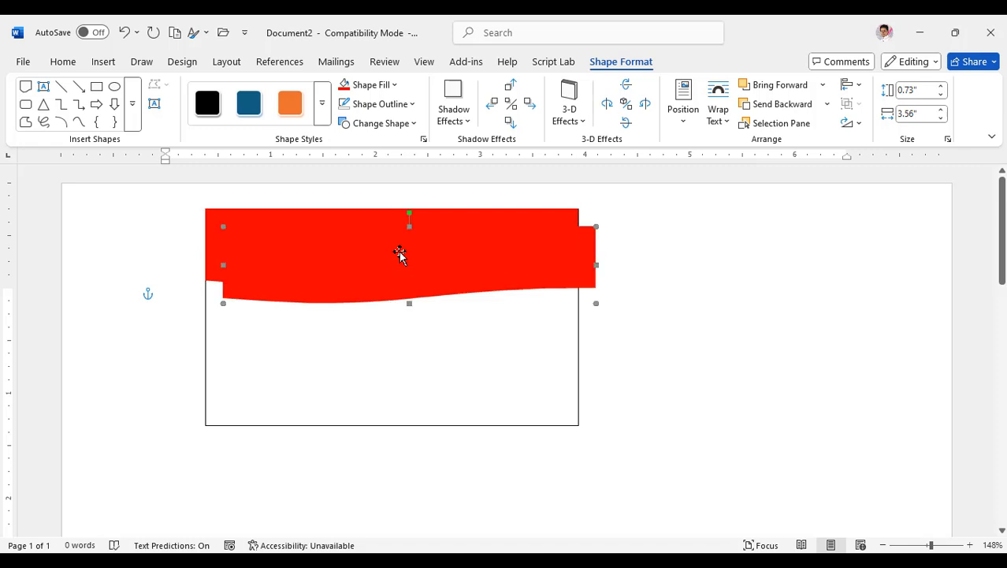
pyautogui.hotkey('ctrl', 'Left')
pyautogui.hotkey('ctrl', 'Left')
pyautogui.hotkey('ctrl', 'Left')
pyautogui.hotkey('ctrl', 'Left')
pyautogui.hotkey('ctrl', 'Left')
pyautogui.hotkey('ctrl', 'Left')
pyautogui.hotkey('ctrl', 'Left')
pyautogui.hotkey('ctrl', 'Left')
pyautogui.hotkey('ctrl', 'Left')
pyautogui.hotkey('ctrl', 'Left')
pyautogui.hotkey('ctrl', 'Left')
pyautogui.hotkey('ctrl', 'Left')
pyautogui.hotkey('ctrl', 'Left')
pyautogui.hotkey('ctrl', 'Left')
pyautogui.hotkey('ctrl', 'Left')
pyautogui.hotkey('ctrl', 'Left')
pyautogui.hotkey('ctrl', 'Left')
pyautogui.hotkey('ctrl', 'Left')
pyautogui.hotkey('ctrl', 'Left')
pyautogui.hotkey('ctrl', 'Left')
pyautogui.hotkey('ctrl', 'Left')
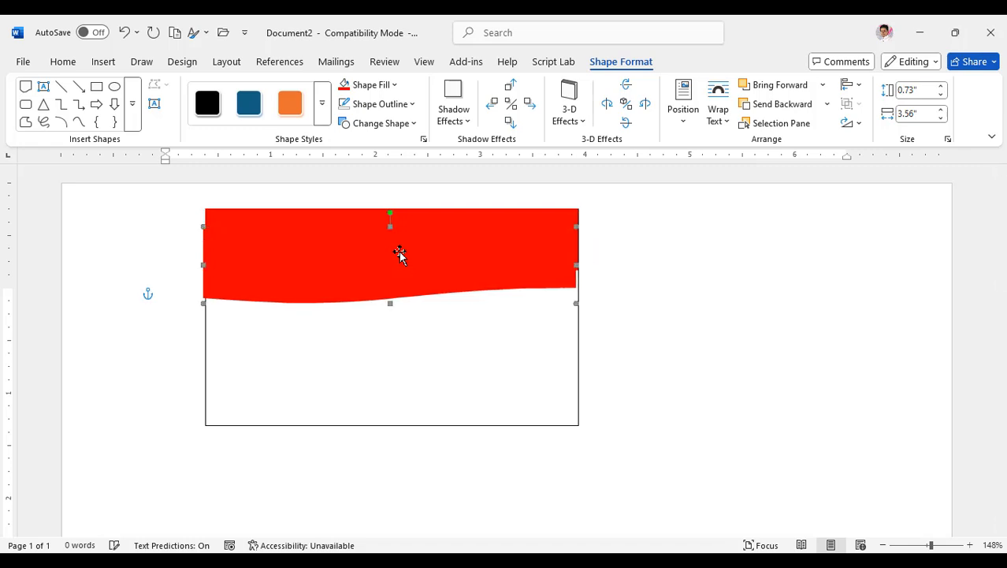
pyautogui.hotkey('ctrl', 'Up')
pyautogui.hotkey('ctrl', 'Up')
pyautogui.hotkey('ctrl', 'Up')
pyautogui.hotkey('ctrl', 'Up')
pyautogui.hotkey('ctrl', 'Up')
pyautogui.hotkey('ctrl', 'Up')
pyautogui.hotkey('ctrl', 'Up')
pyautogui.hotkey('ctrl', 'Up')
pyautogui.hotkey('ctrl', 'Up')
pyautogui.hotkey('ctrl', 'Right')
pyautogui.hotkey('ctrl', 'Right')
pyautogui.hotkey('ctrl', 'Right')
pyautogui.hotkey('ctrl', 'Right')
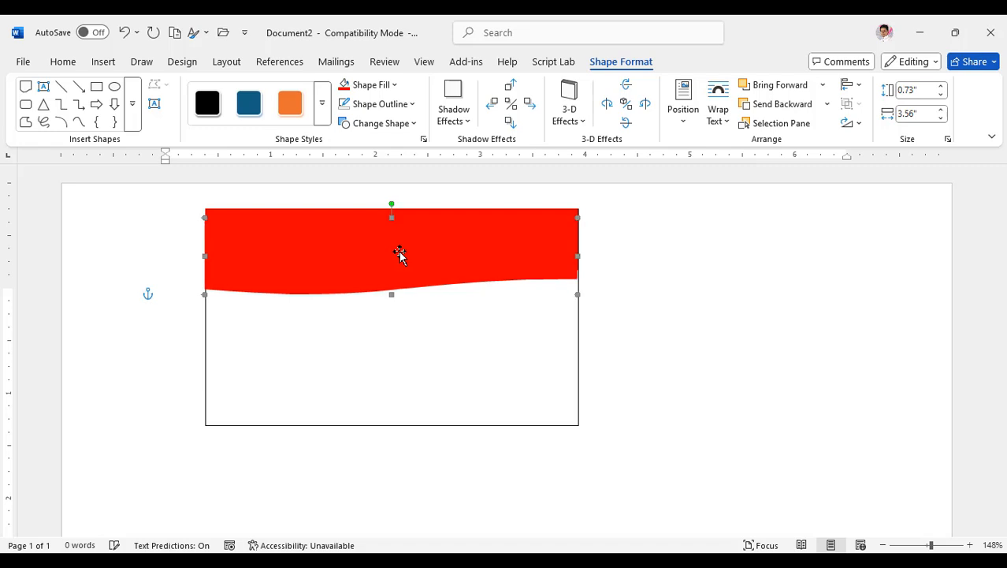
pyautogui.hotkey('ctrl', 'Up')
pyautogui.hotkey('ctrl', 'Up')
pyautogui.hotkey('ctrl', 'Up')
pyautogui.hotkey('ctrl', 'Up')
pyautogui.hotkey('ctrl', 'Up')
pyautogui.hotkey('ctrl', 'Up')
pyautogui.hotkey('ctrl', 'Up')
pyautogui.hotkey('ctrl', 'Up')
pyautogui.hotkey('ctrl', 'Up')
pyautogui.hotkey('ctrl', 'Up')
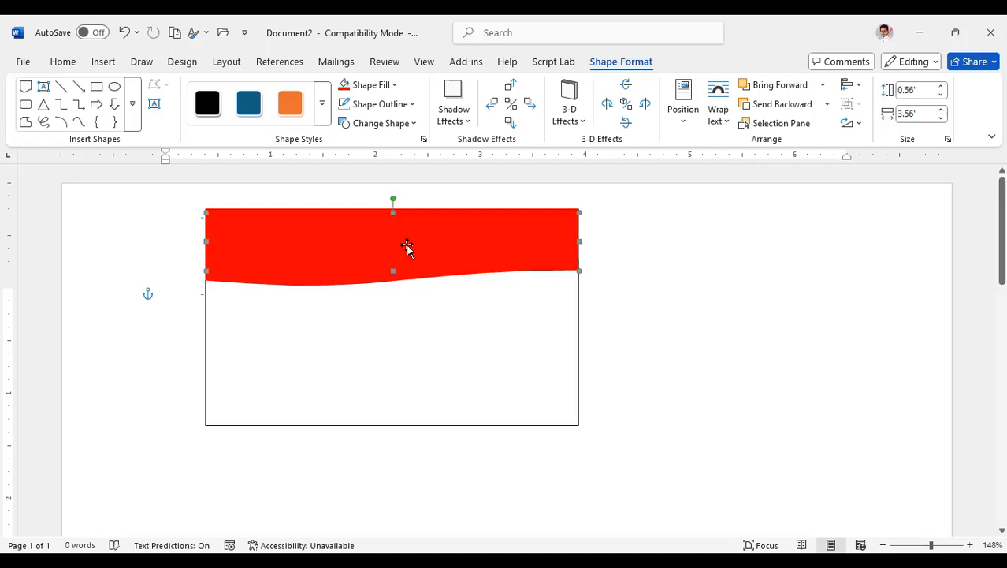
# - Set up a two-color gradient fill for the copied wave shape, red to green, with vertical shading and the first variant
pyautogui.click(387, 84)
pyautogui.moveTo(367, 404)
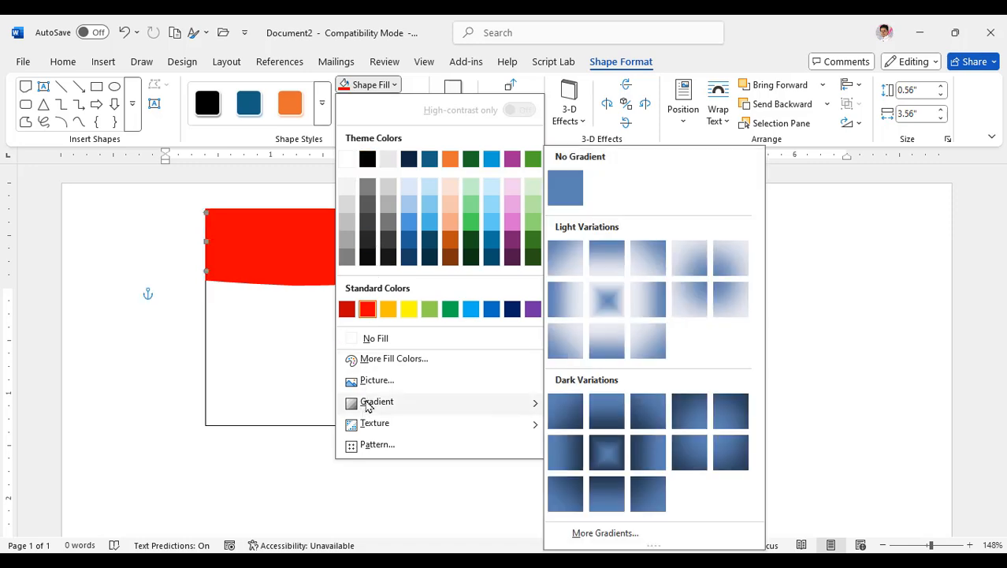
pyautogui.click(605, 532)
pyautogui.click(655, 219)
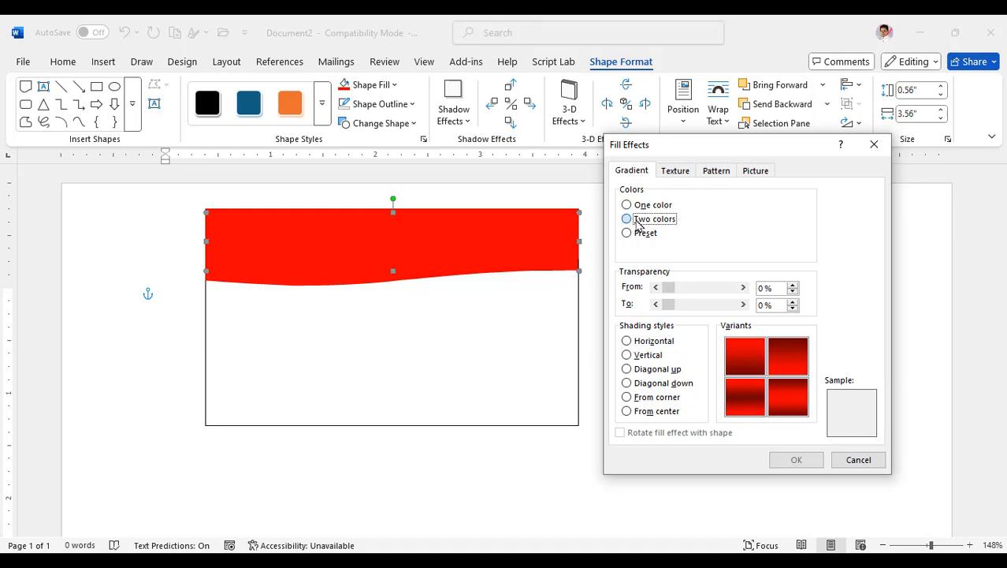
pyautogui.click(793, 221)
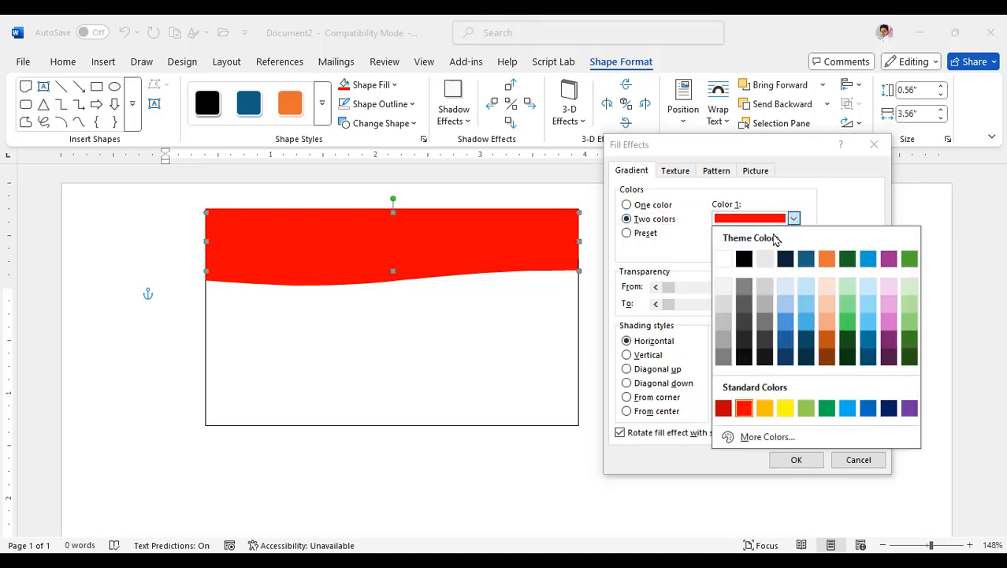
pyautogui.click(744, 408)
pyautogui.click(793, 250)
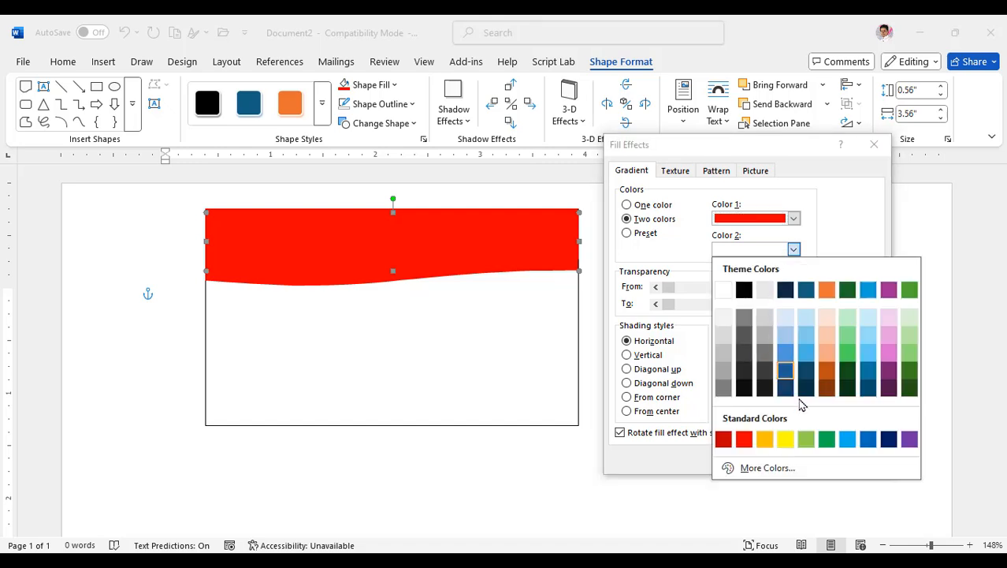
pyautogui.click(829, 439)
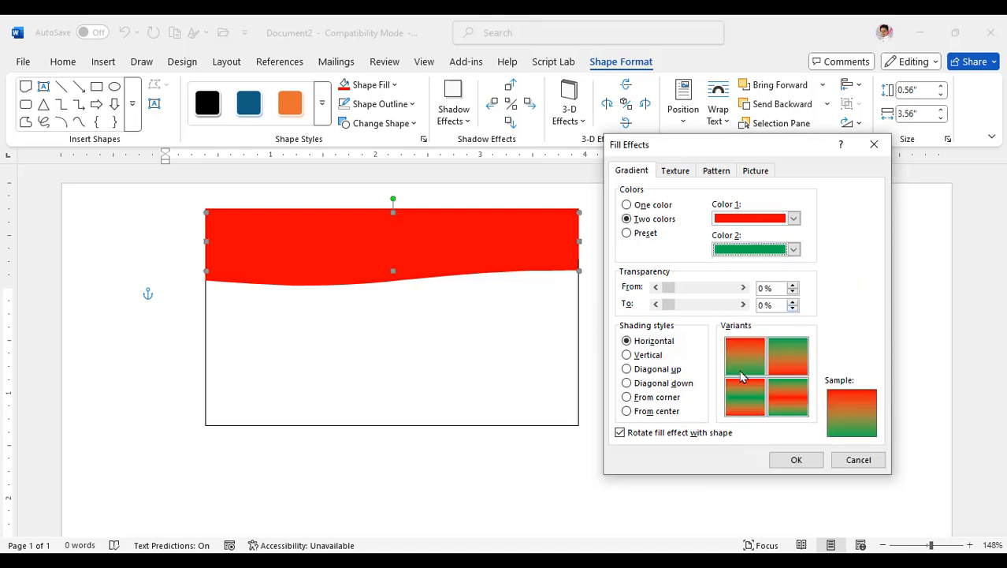
pyautogui.click(628, 355)
pyautogui.click(750, 375)
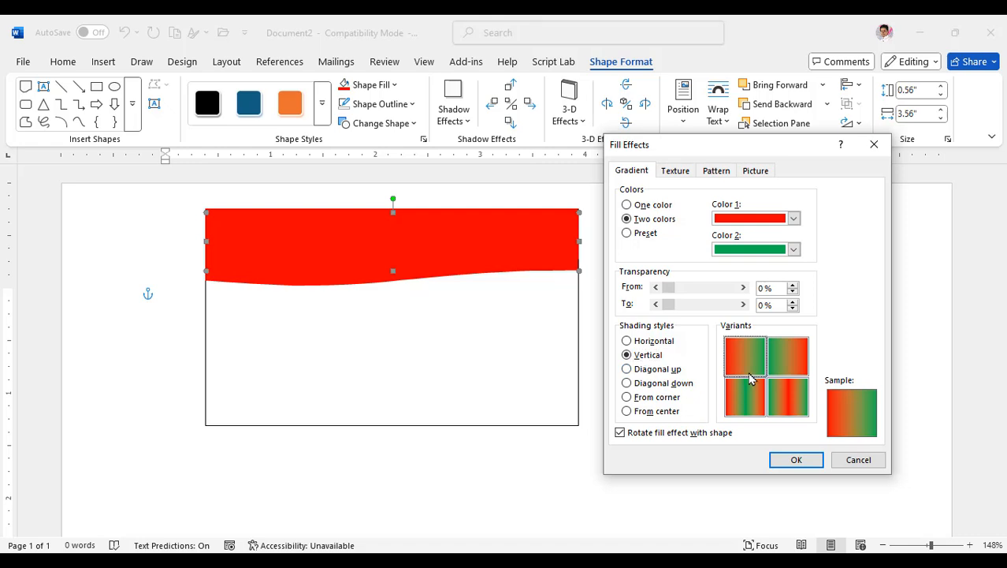
# - Change the gradient to run from green to light green, and stretch the shape to the rectangle's upper edge, leaving a thin red strip beneath
pyautogui.click(793, 219)
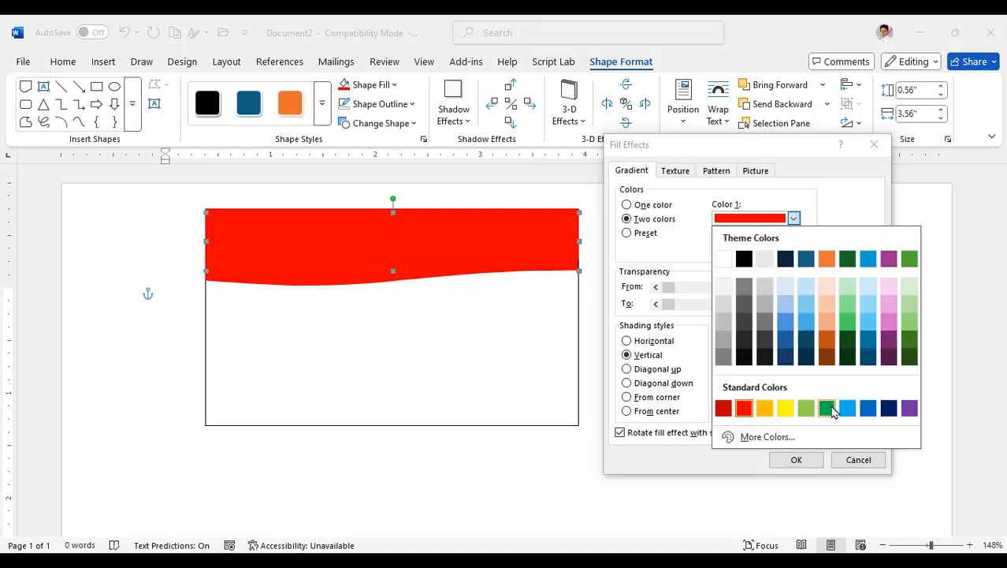
pyautogui.click(828, 408)
pyautogui.click(754, 253)
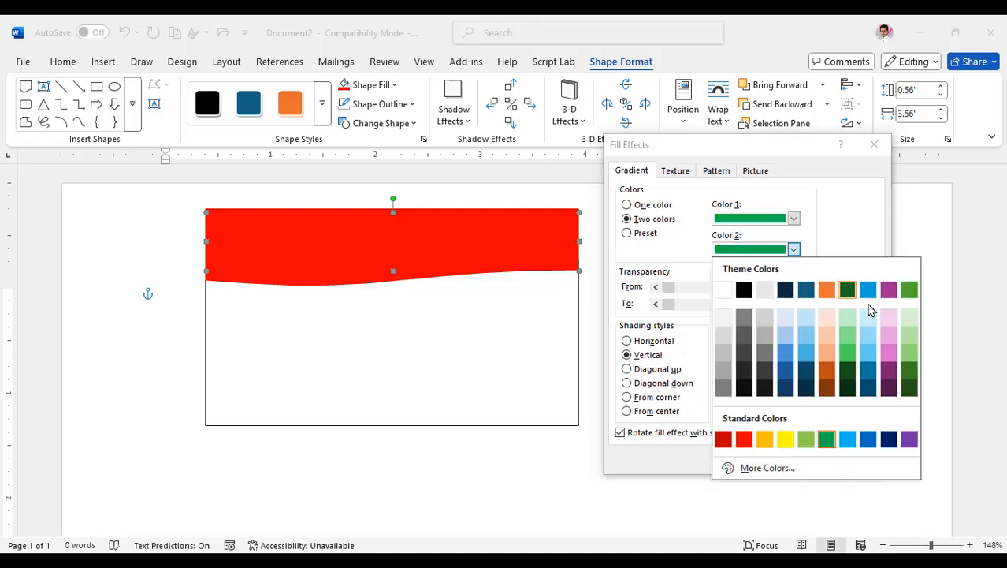
pyautogui.click(915, 358)
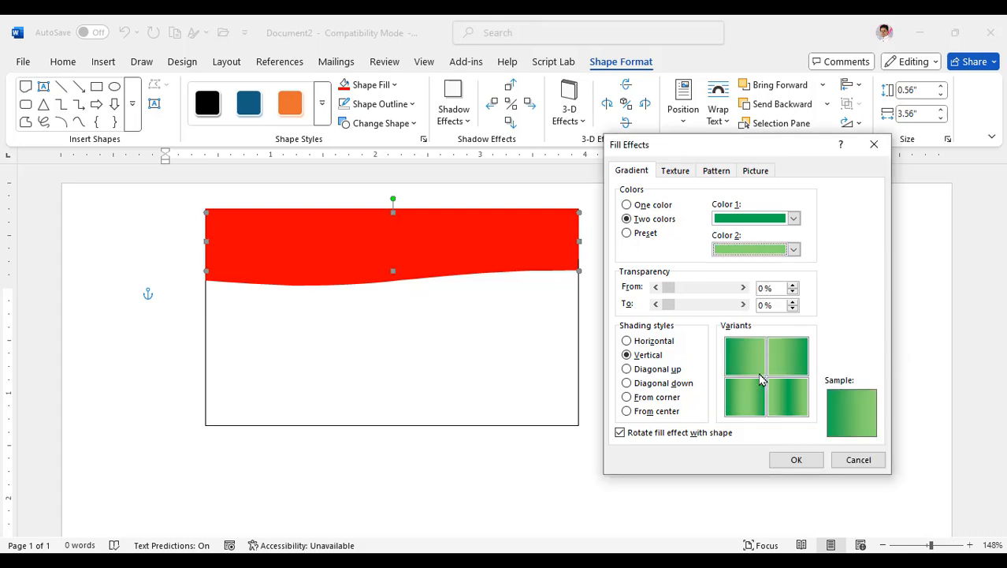
pyautogui.click(812, 464)
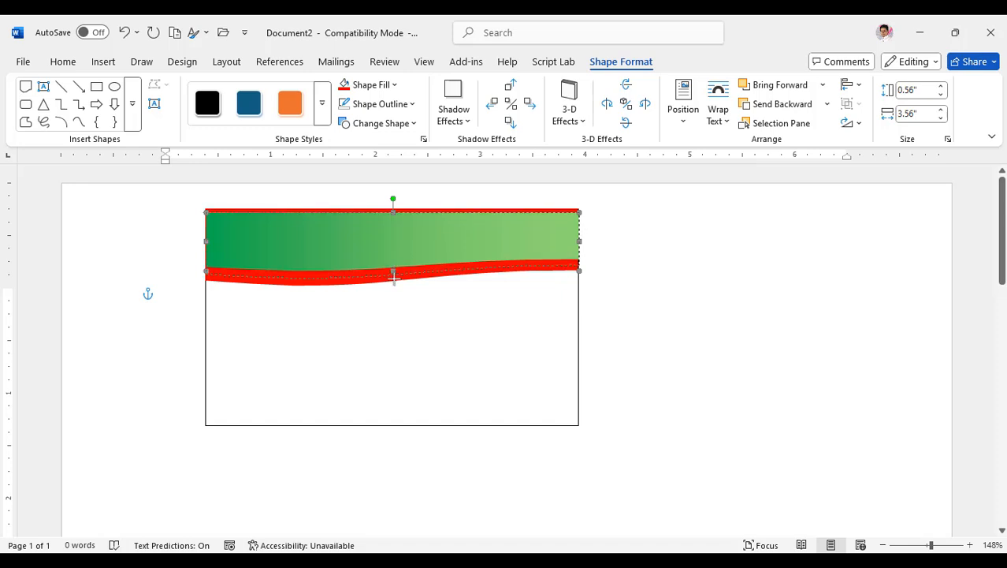
pyautogui.moveTo(394, 278); pyautogui.dragTo(393, 279)
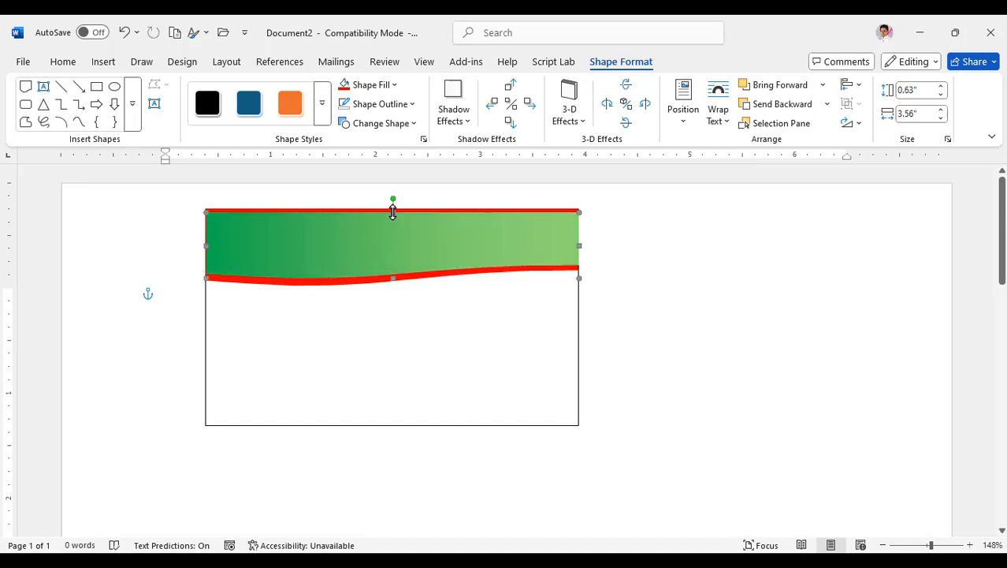
pyautogui.press('Escape')
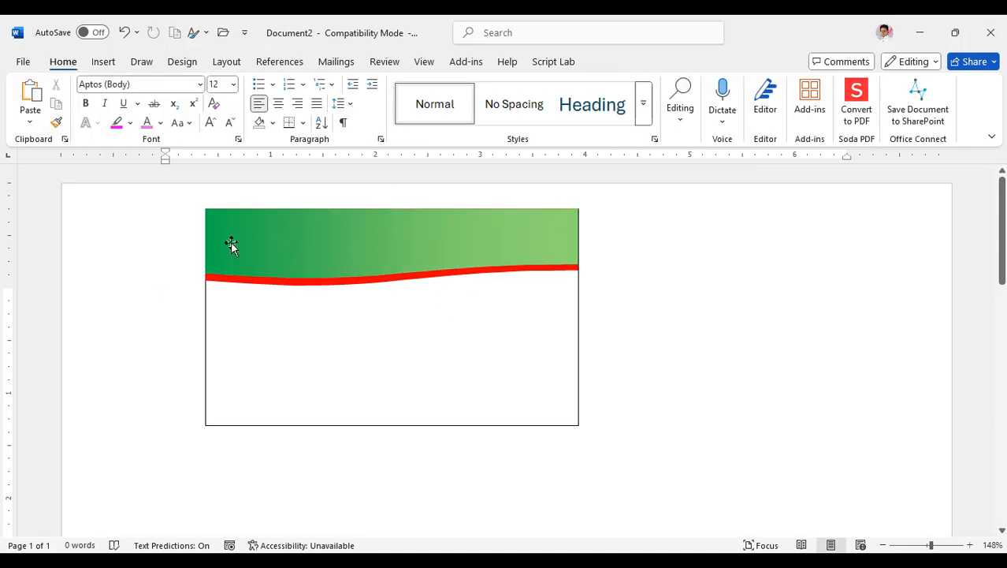
# - Insert the Udc Logo picture from the Image folder on this device and set its text wrapping to In Front of Text
pyautogui.click(103, 65)
pyautogui.click(164, 106)
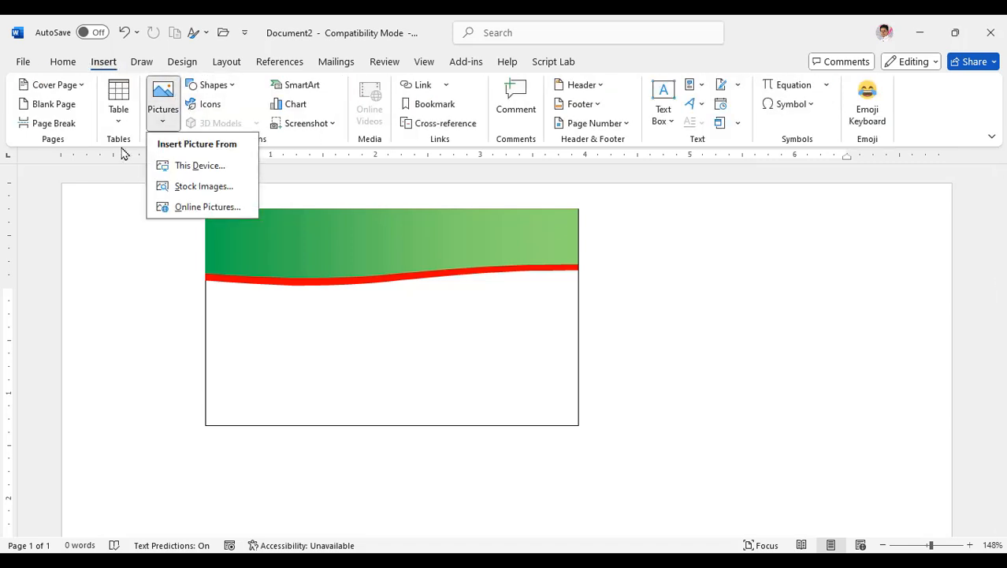
pyautogui.click(193, 165)
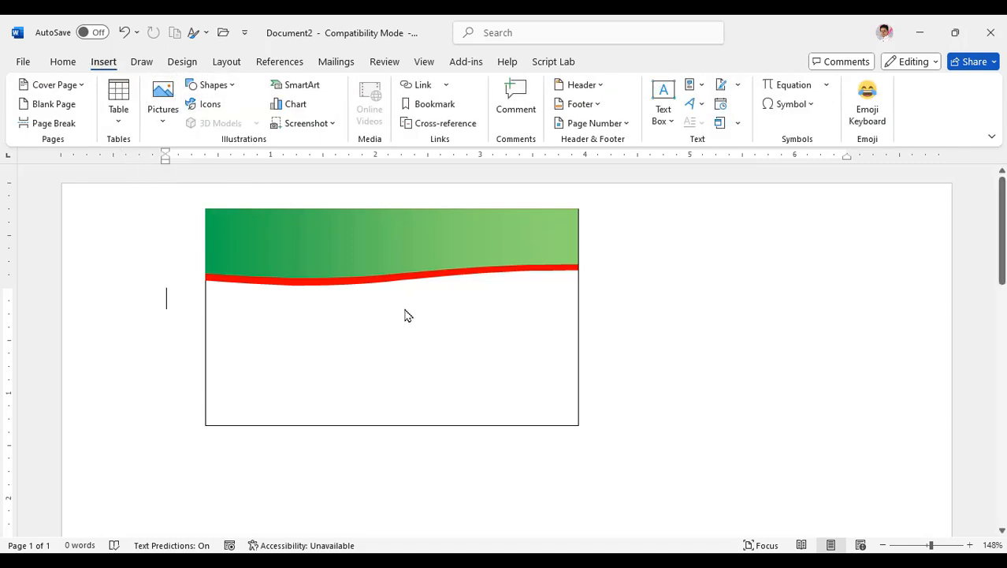
pyautogui.click(282, 323)
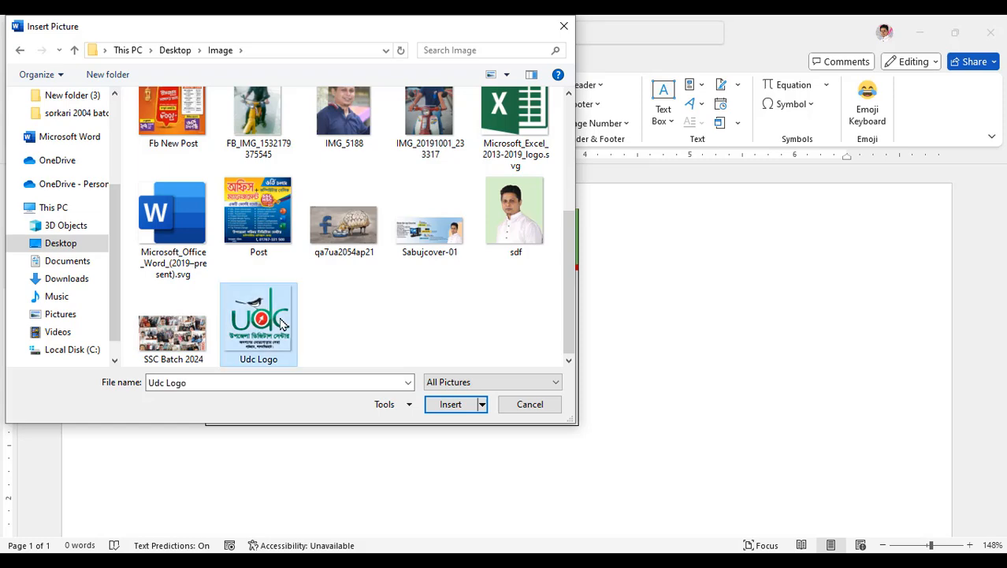
pyautogui.click(436, 407)
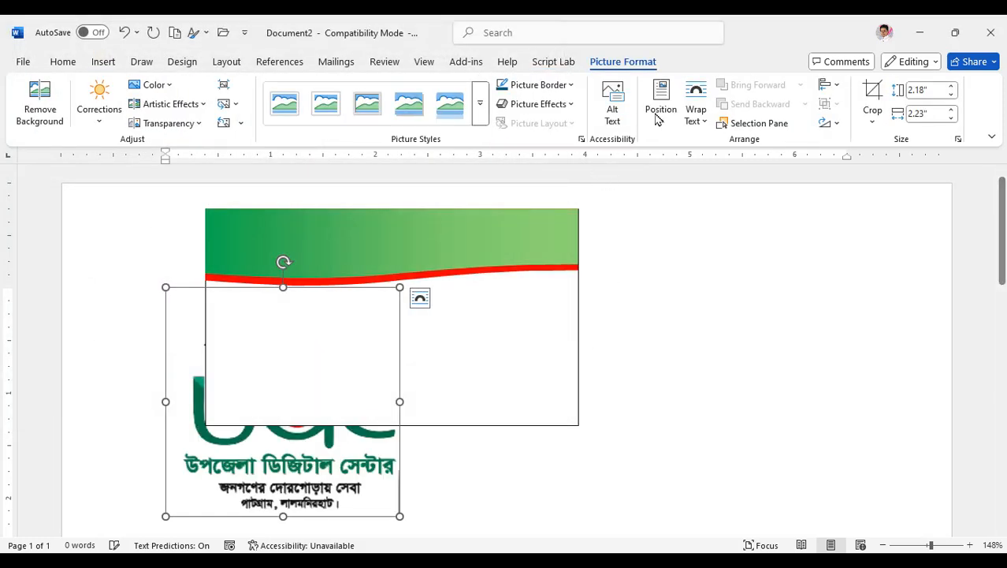
pyautogui.click(697, 114)
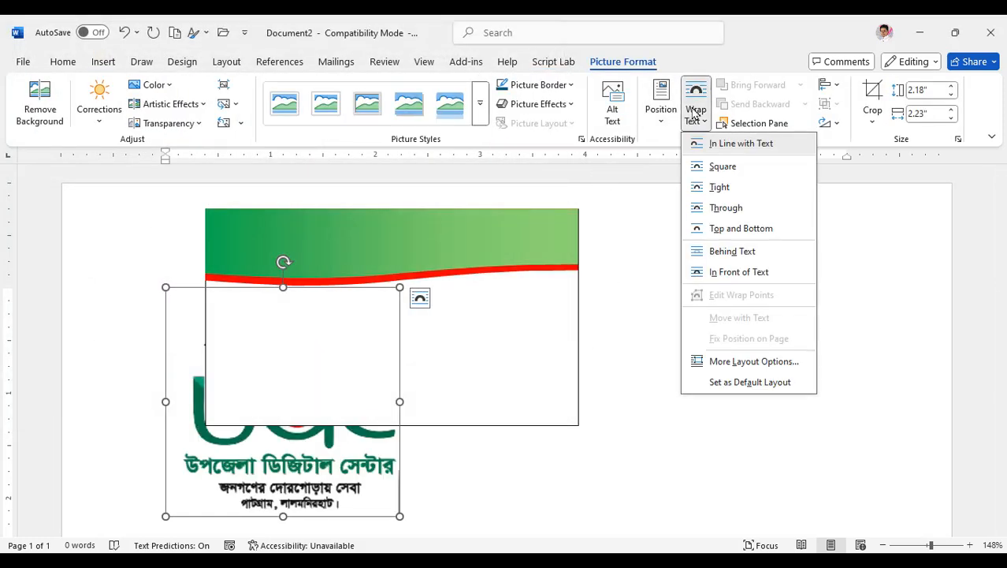
pyautogui.click(722, 275)
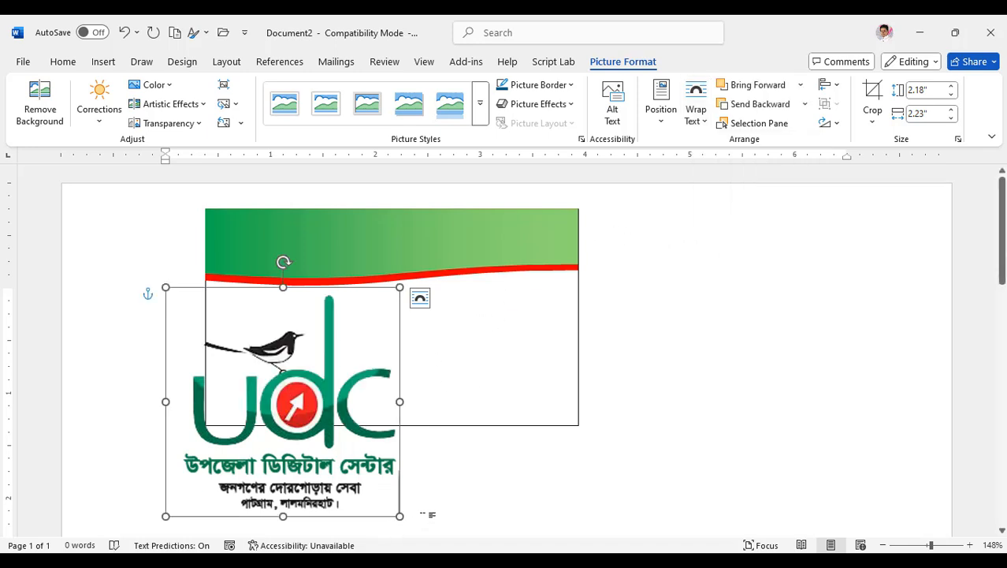
# - Shrink the Udc logo and place it at the left end of the card's green header
pyautogui.moveTo(392, 504); pyautogui.dragTo(254, 257)
pyautogui.click(538, 377)
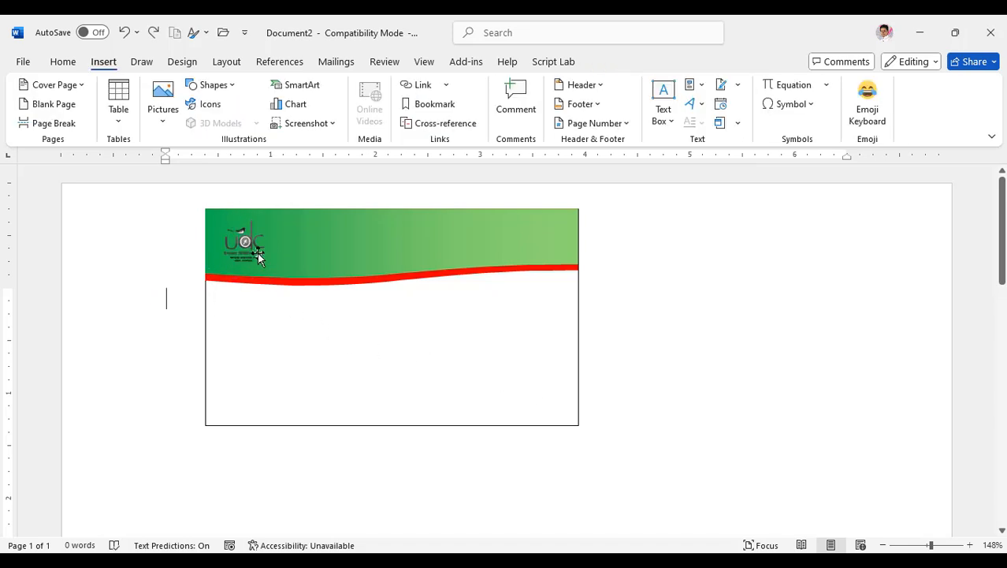
# - Insert a WordArt in the first gallery style with the text "Tareq Tech Tutorial" in Arial Black, size 36
pyautogui.click(702, 107)
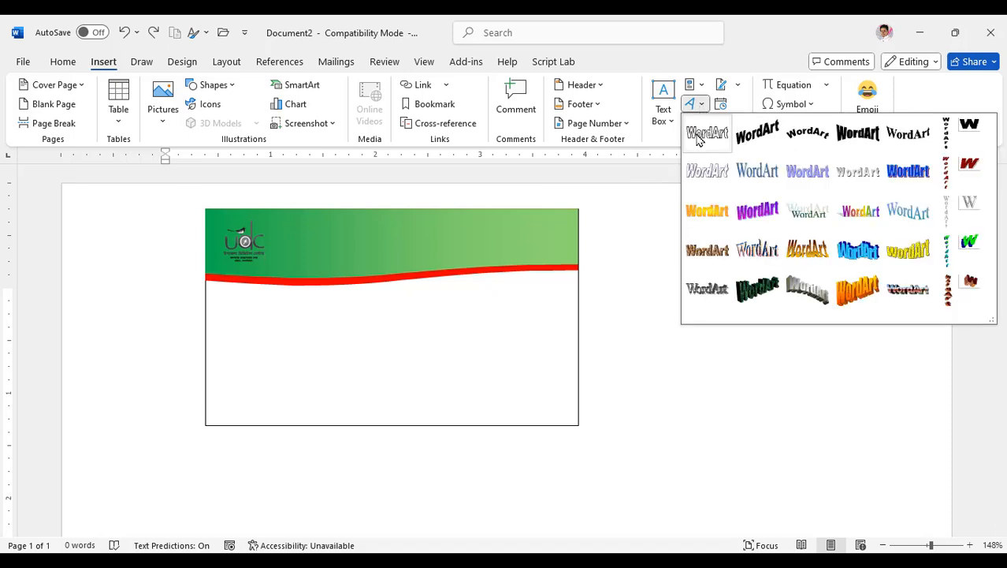
pyautogui.click(706, 134)
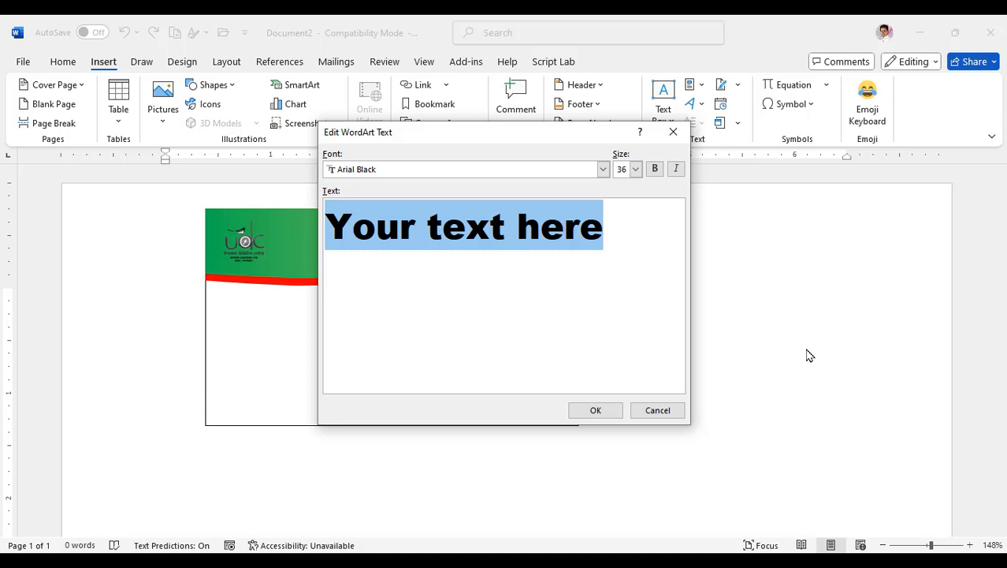
pyautogui.write('Tareq Tech Tutorial')
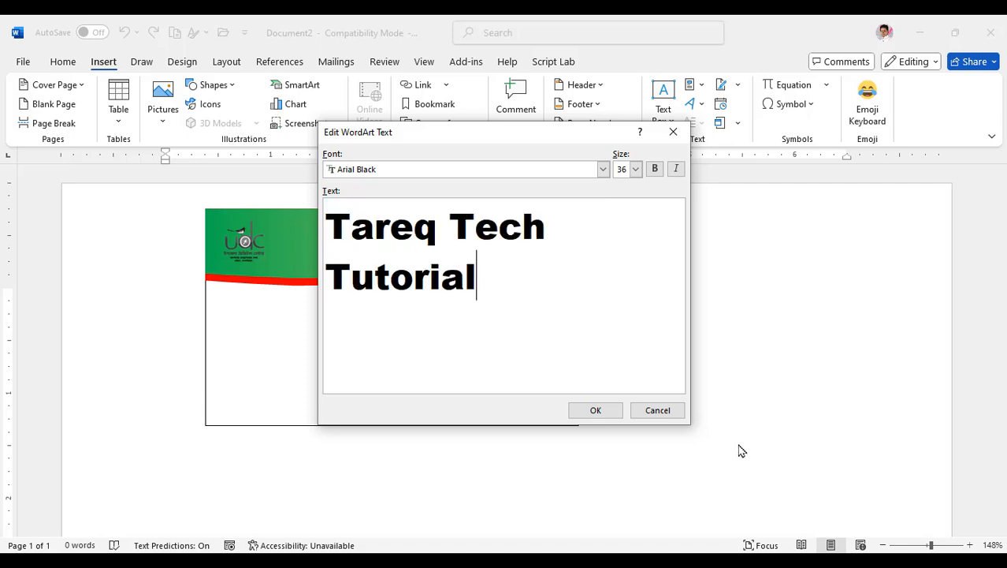
pyautogui.click(605, 411)
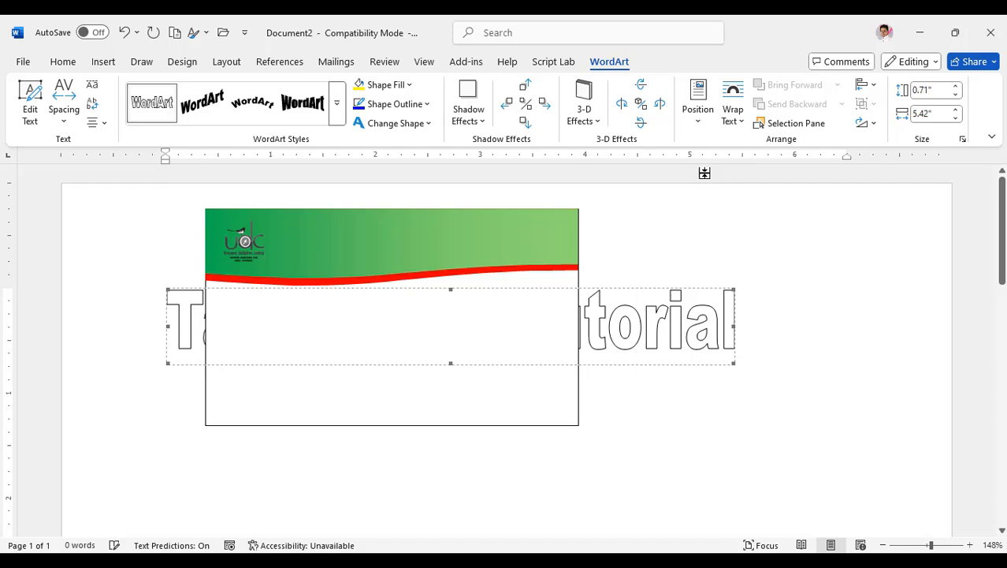
# - Set the title WordArt's wrapping to In Front of Text and fit it beside the logo at about 0.28" by 2.78"
pyautogui.click(732, 111)
pyautogui.click(745, 268)
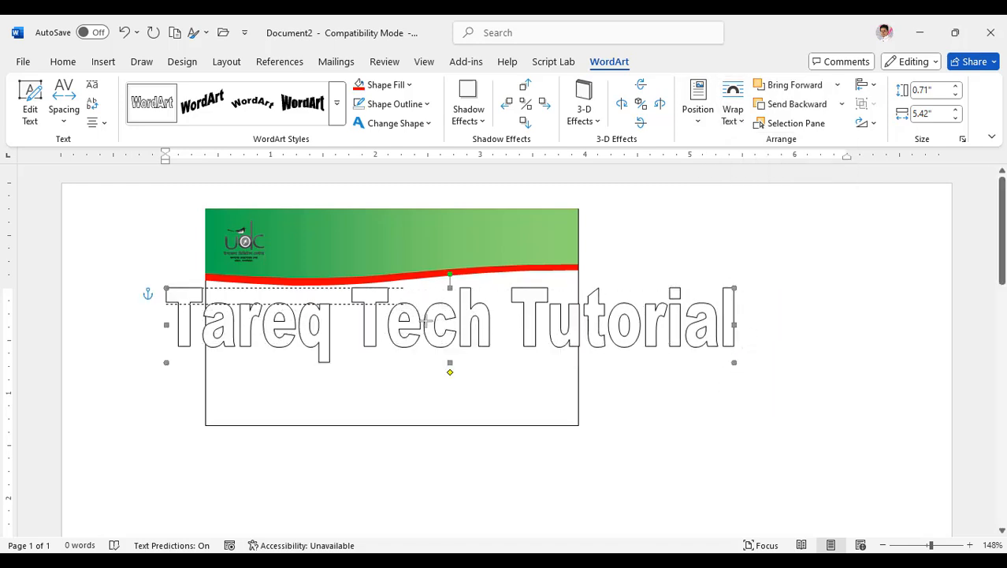
pyautogui.moveTo(486, 323); pyautogui.dragTo(551, 247)
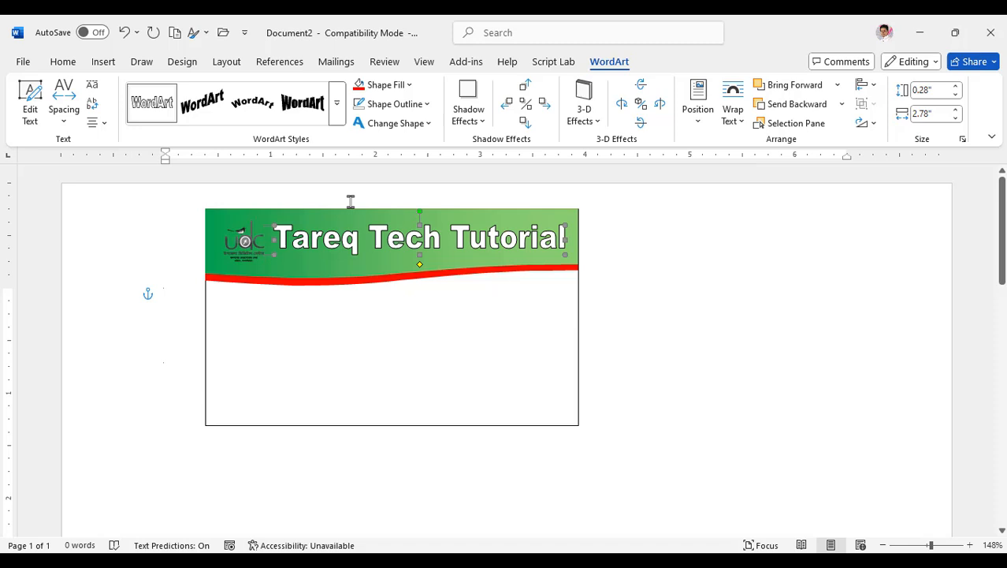
# - Remove the outline from the "Tareq Tech Tutorial" WordArt
pyautogui.click(399, 104)
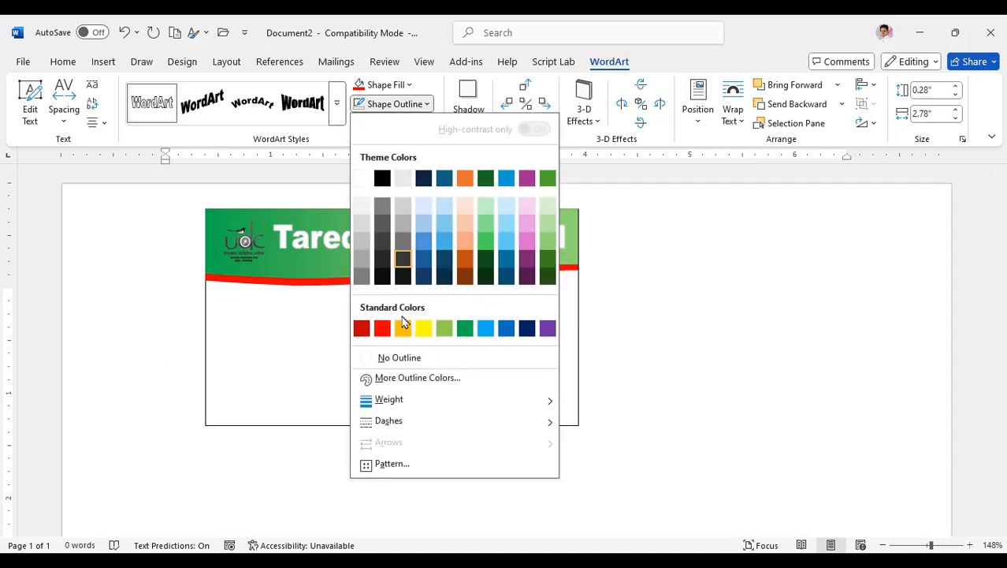
pyautogui.click(397, 356)
pyautogui.click(705, 302)
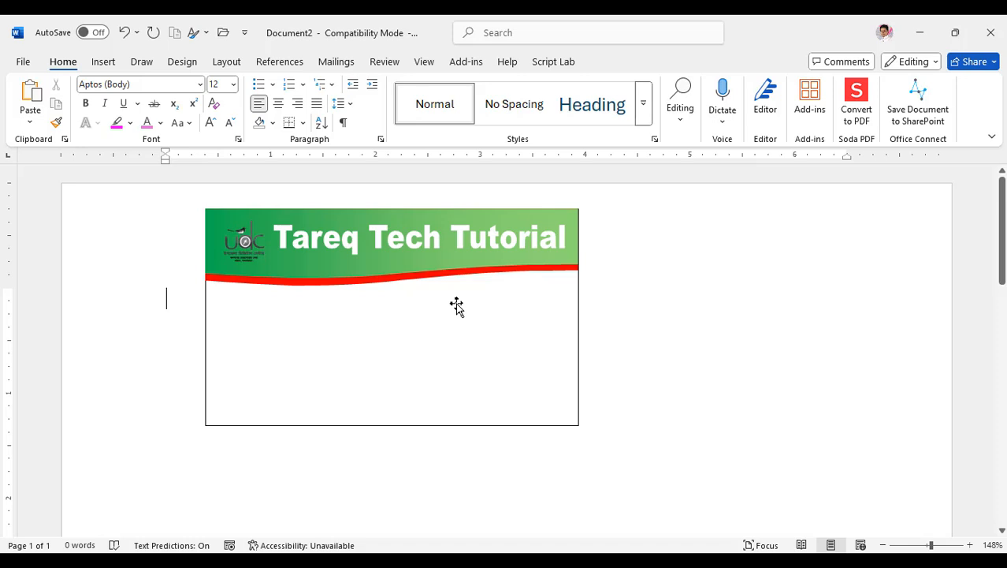
# - Draw a rounded rectangle about 0.3" high and 1.45" wide just below the right part of the red wave
pyautogui.click(430, 236)
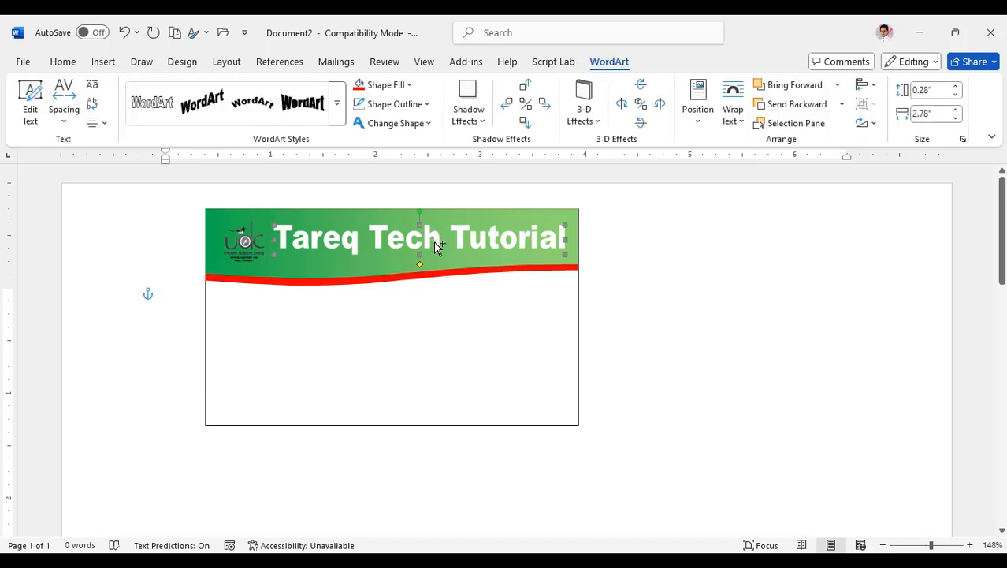
pyautogui.click(103, 64)
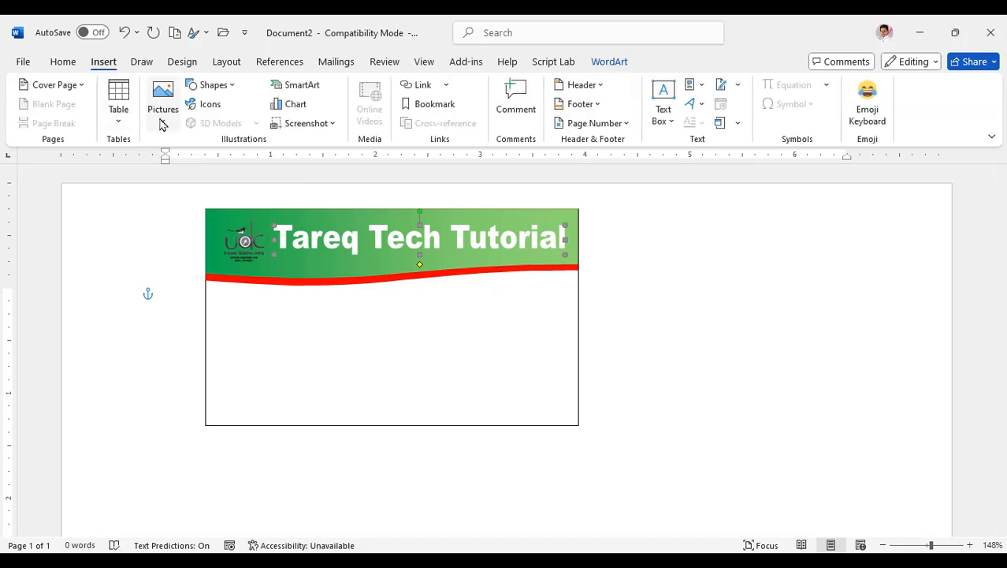
pyautogui.click(225, 88)
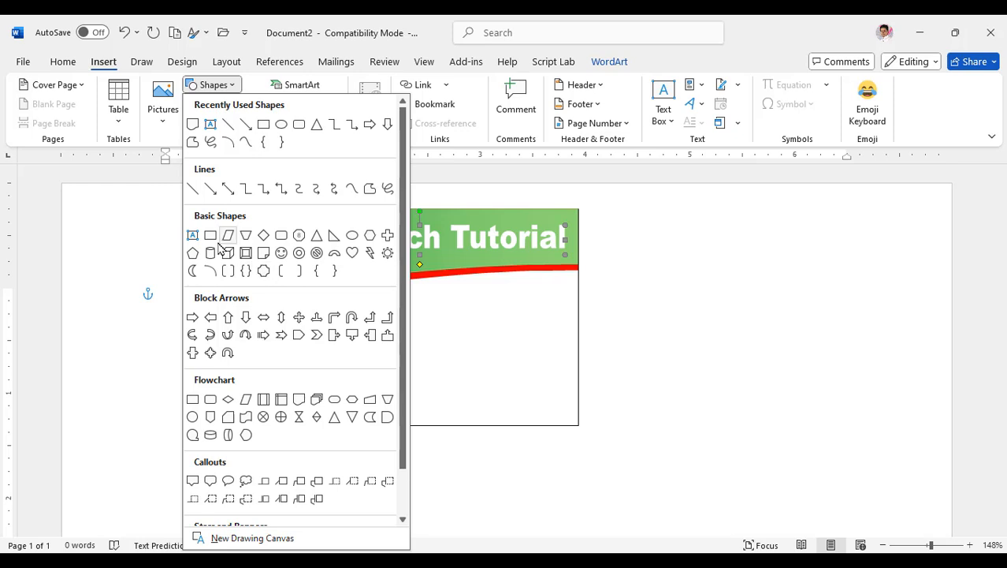
pyautogui.click(282, 236)
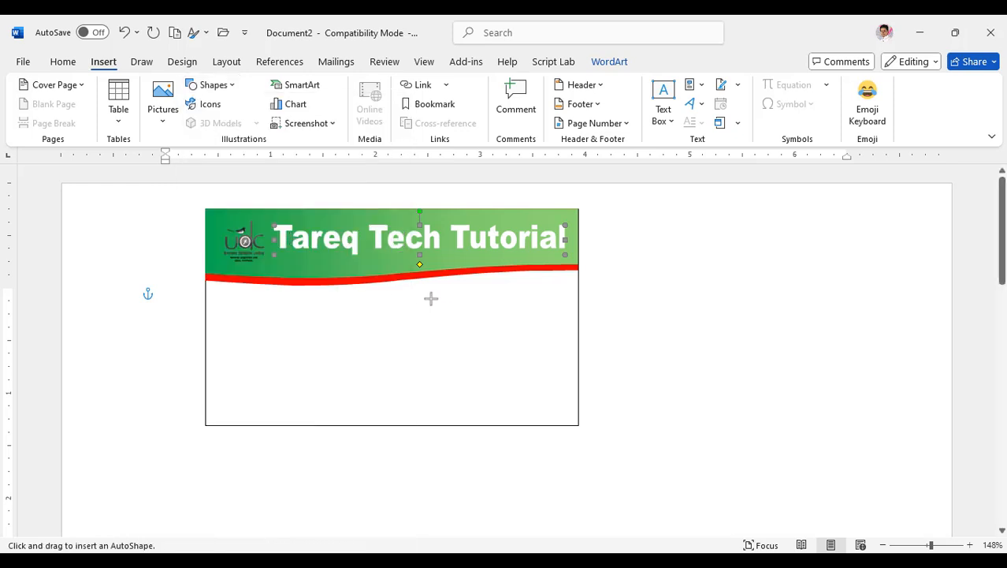
pyautogui.moveTo(413, 286); pyautogui.dragTo(521, 308)
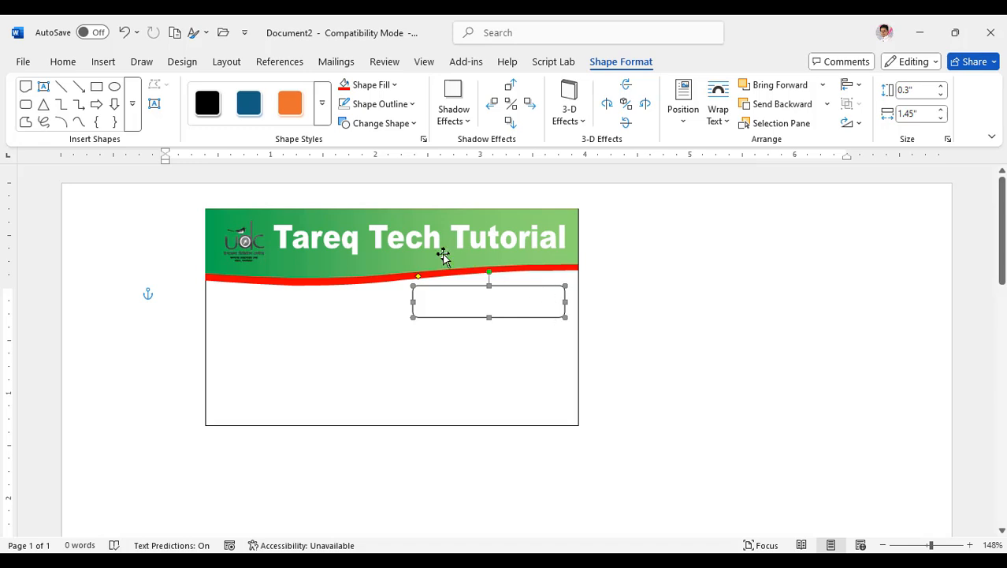
# - Fill the rounded rectangle with a two-color gradient from green to light green, vertical shading, first variant, and remove its outline
pyautogui.click(372, 87)
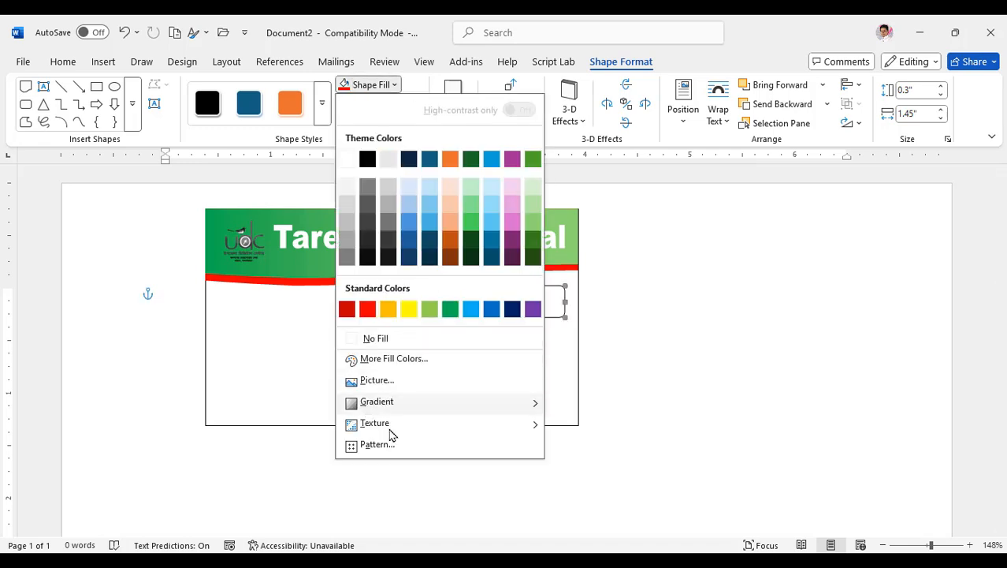
pyautogui.moveTo(389, 406)
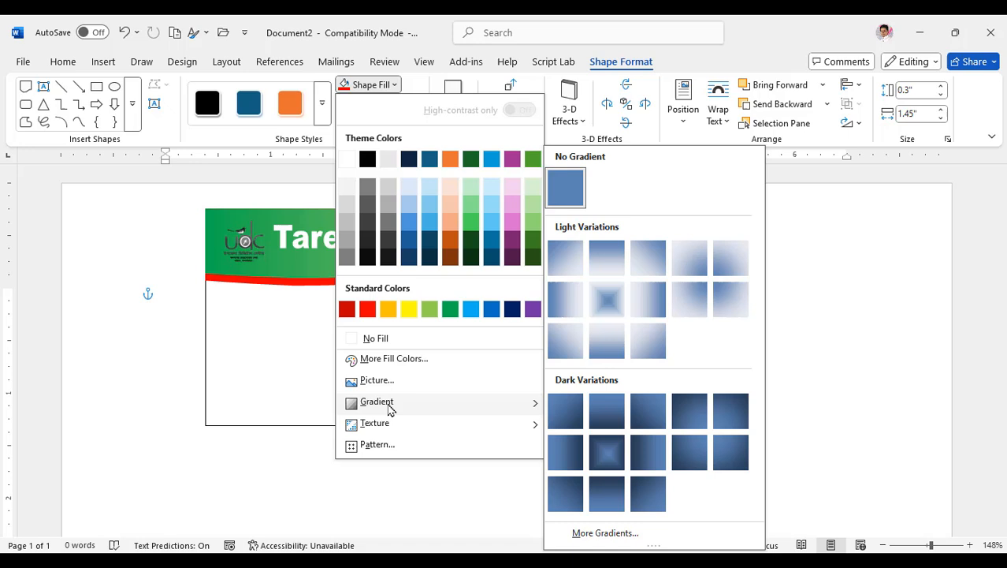
pyautogui.click(587, 534)
pyautogui.click(645, 220)
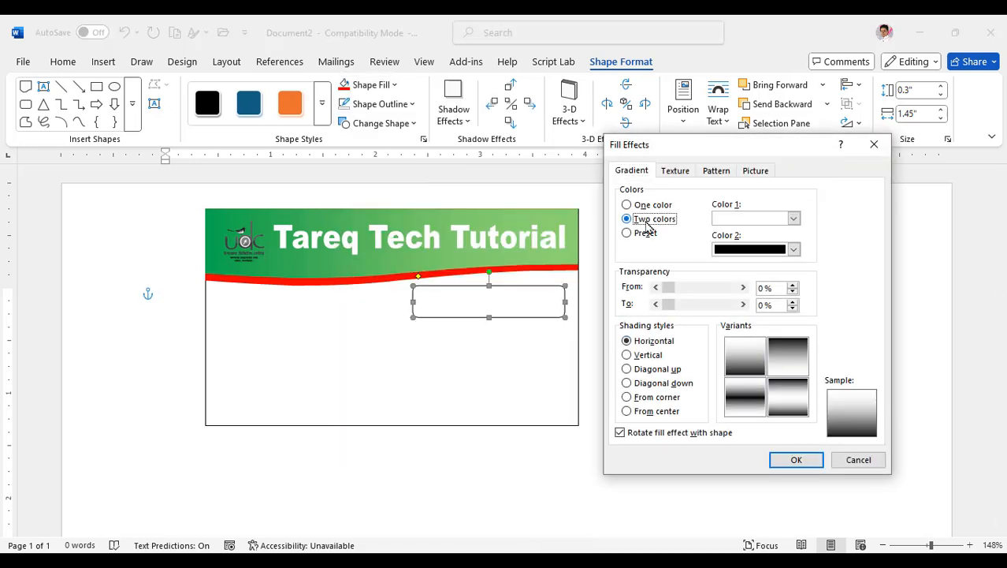
pyautogui.click(794, 218)
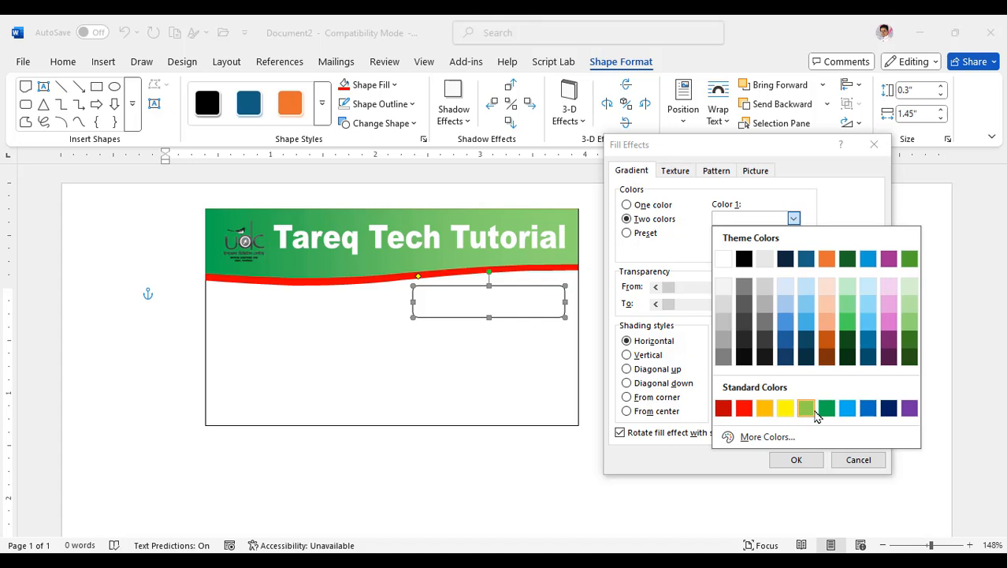
pyautogui.click(826, 407)
pyautogui.click(793, 250)
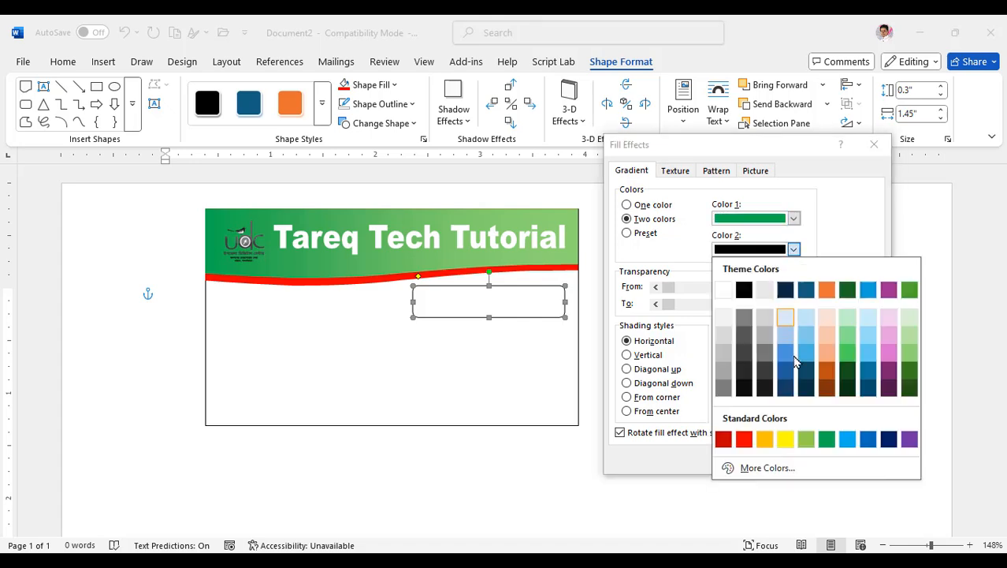
pyautogui.click(806, 439)
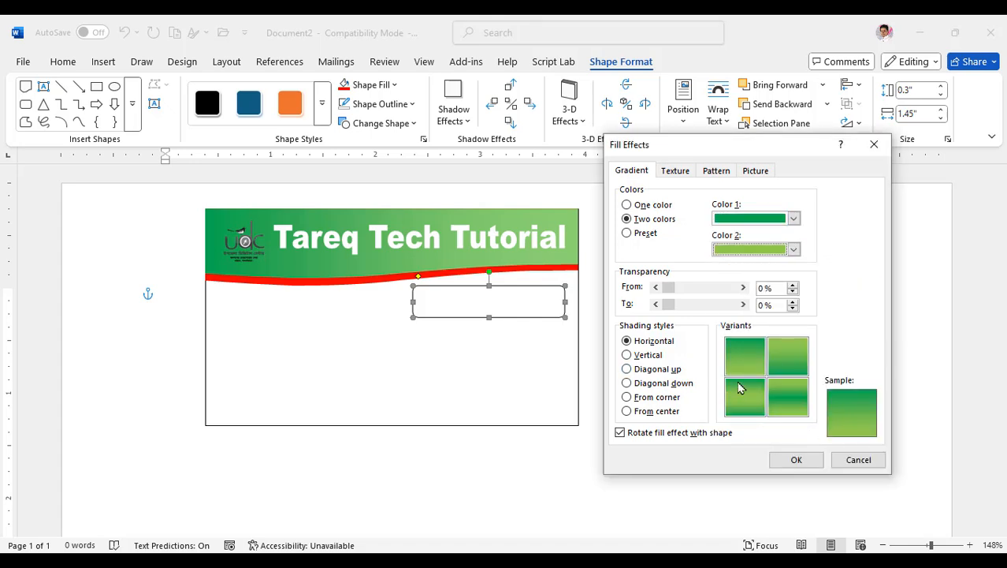
pyautogui.click(648, 354)
pyautogui.click(748, 376)
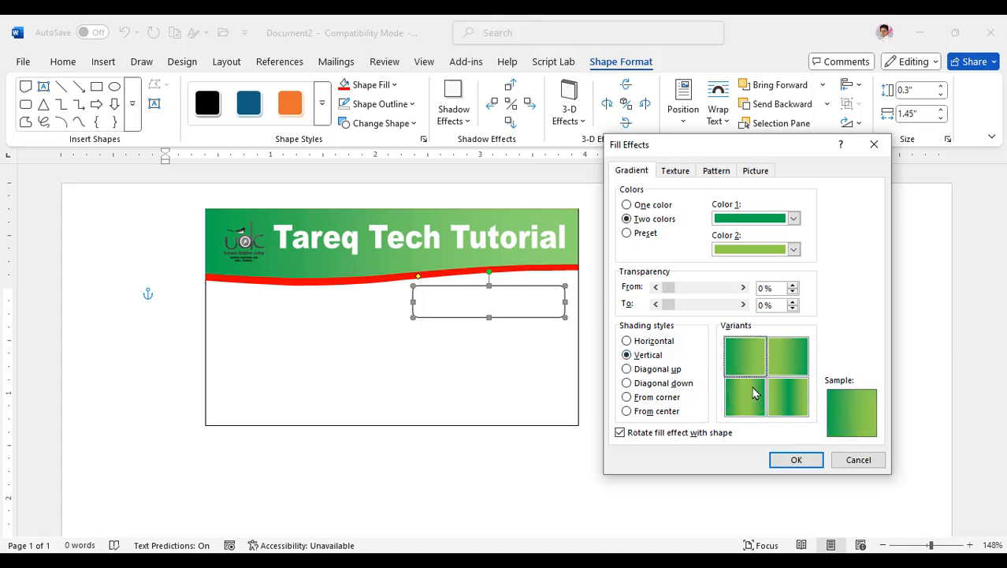
pyautogui.click(795, 461)
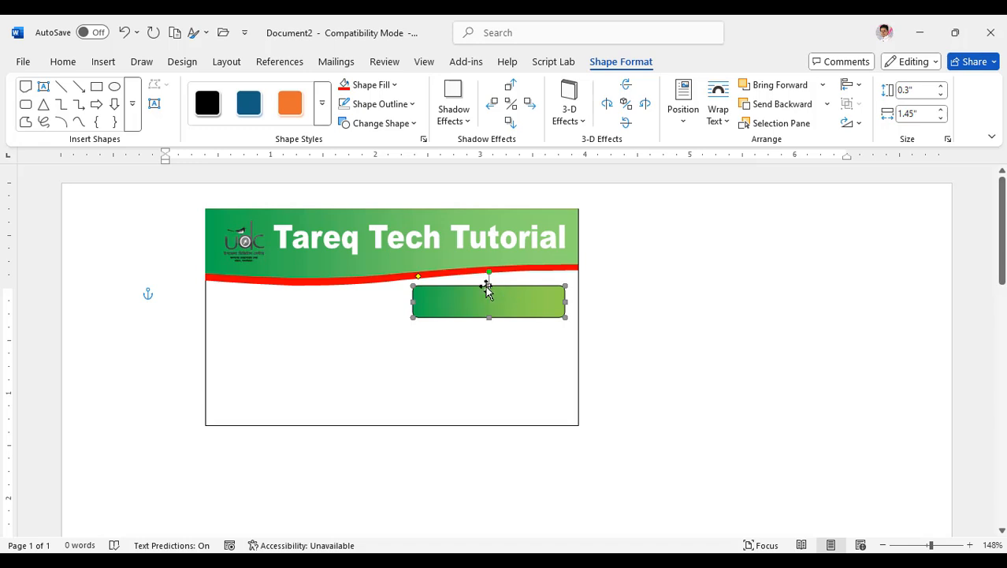
pyautogui.click(392, 103)
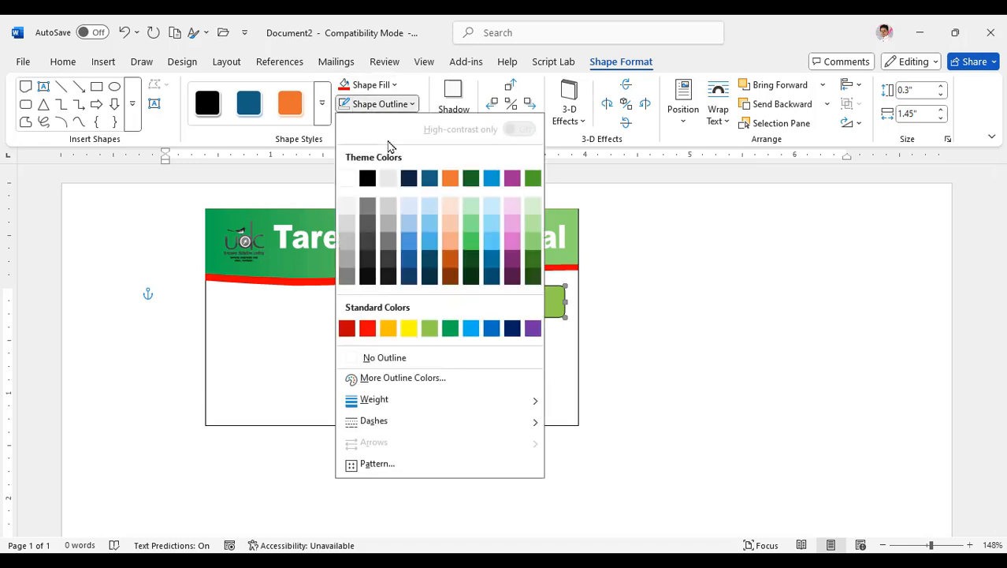
pyautogui.click(377, 357)
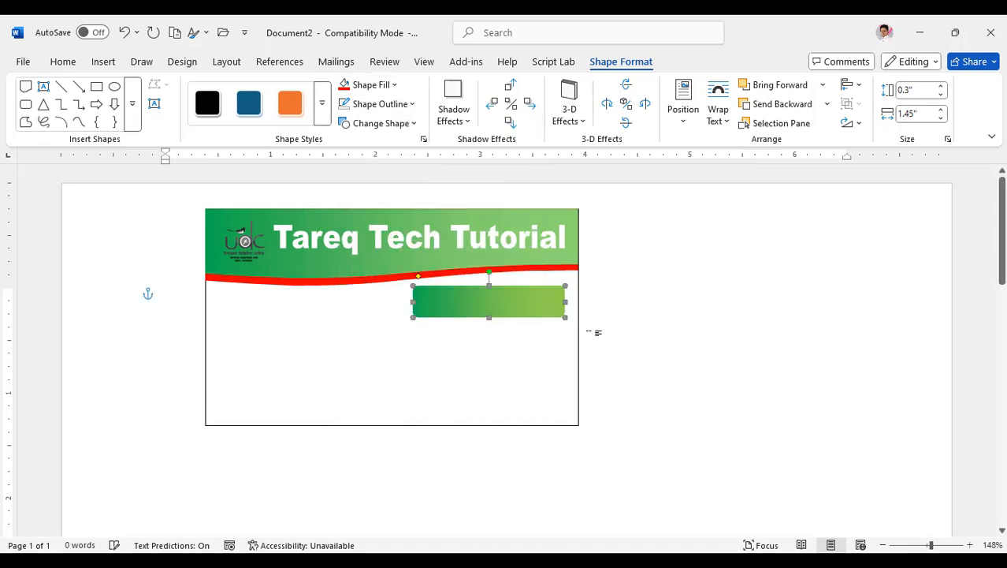
# - Duplicate the title WordArt and shrink the copy to about 0.15" by 0.95" so it fits on the rounded rectangle
pyautogui.click(477, 241)
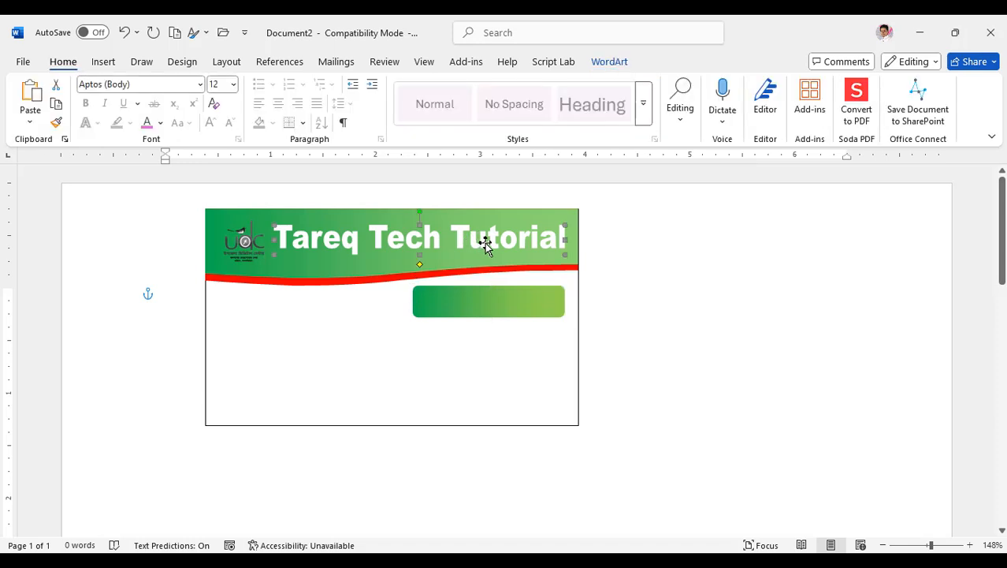
pyautogui.hotkey('ctrl', 'f')
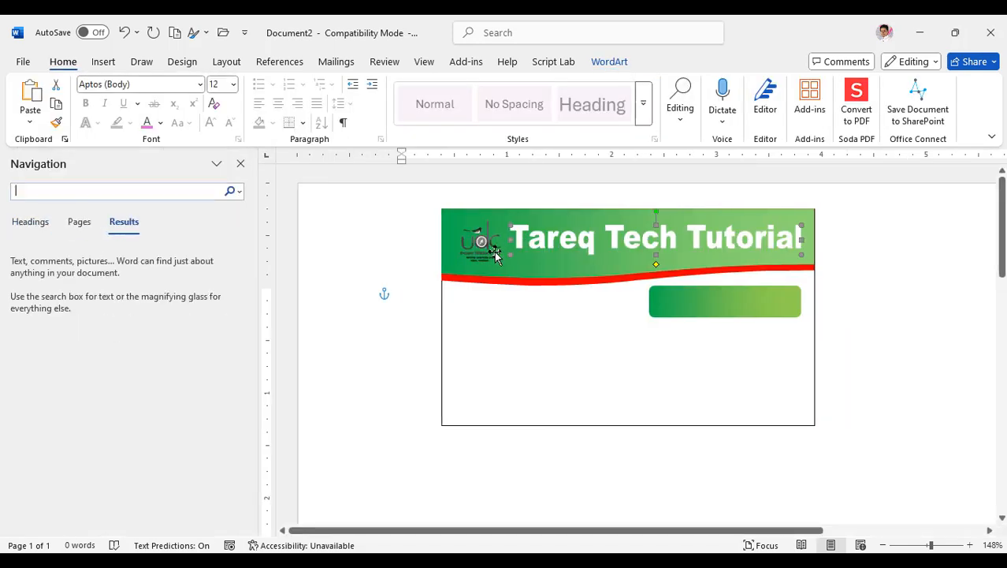
pyautogui.click(240, 164)
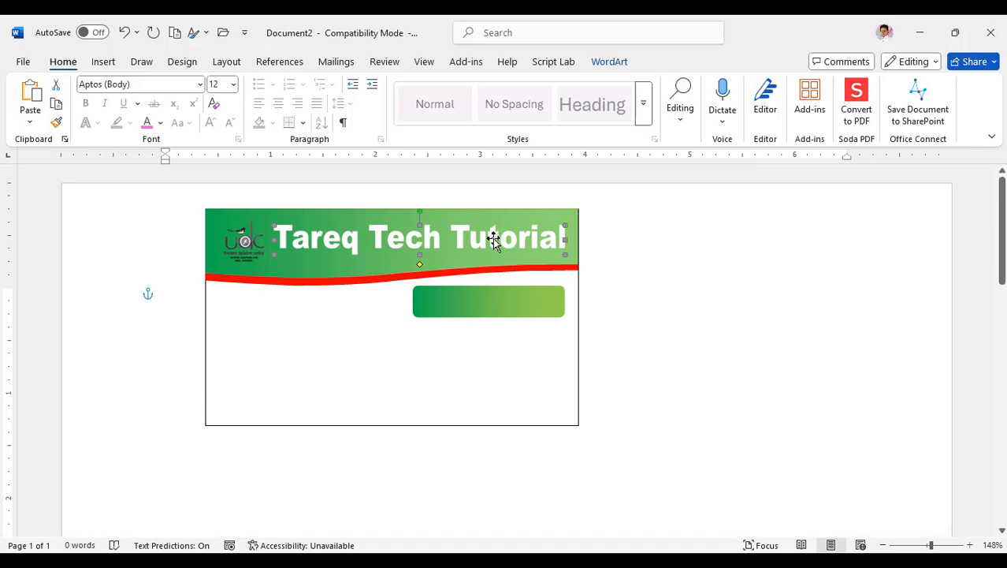
pyautogui.hotkey('ctrl', 'd')
pyautogui.moveTo(500, 258); pyautogui.dragTo(511, 296)
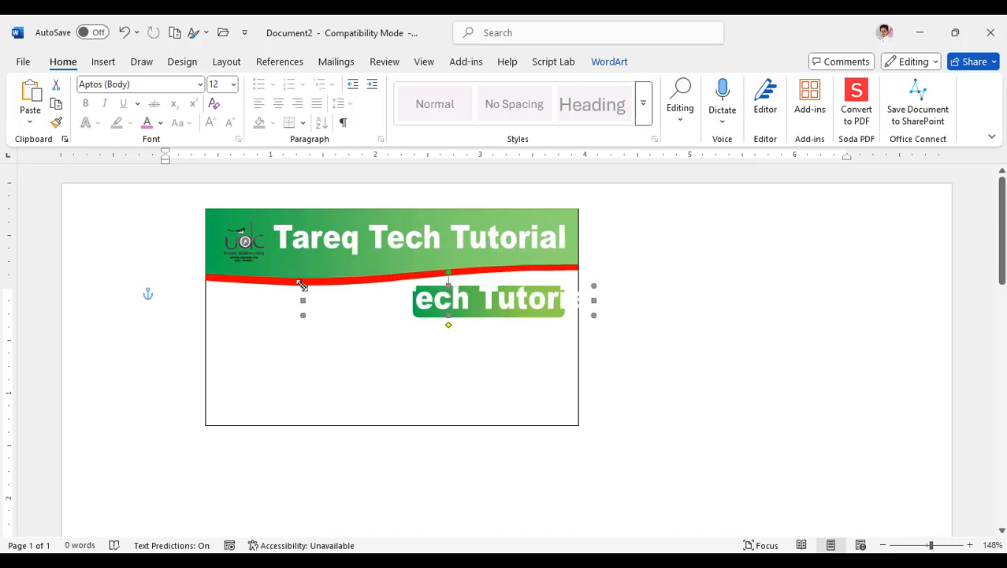
pyautogui.moveTo(354, 297); pyautogui.dragTo(446, 293)
pyautogui.moveTo(593, 316); pyautogui.dragTo(546, 308)
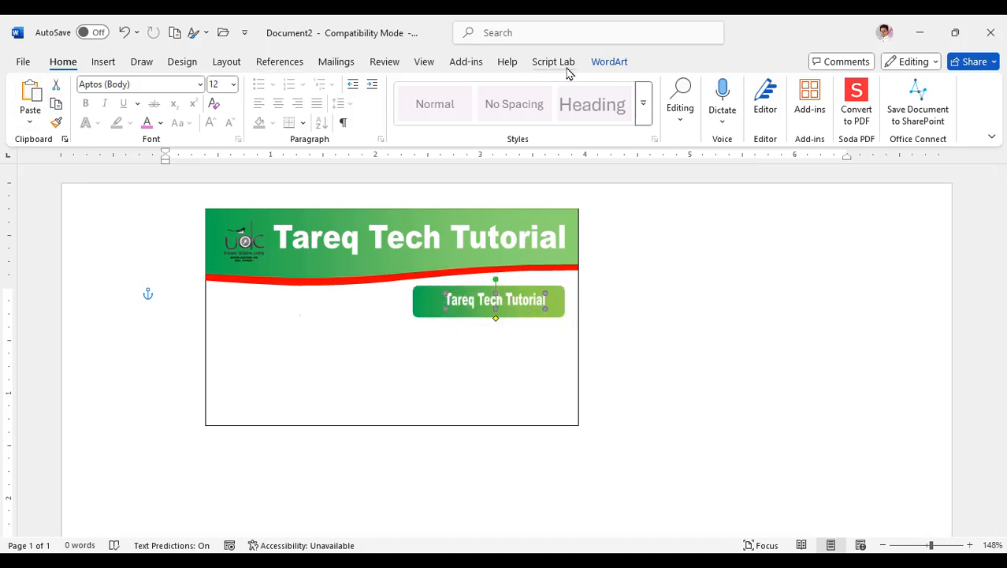
# - Change the text of the small WordArt on the rounded rectangle to "Student ID Card"
pyautogui.click(609, 62)
pyautogui.click(29, 105)
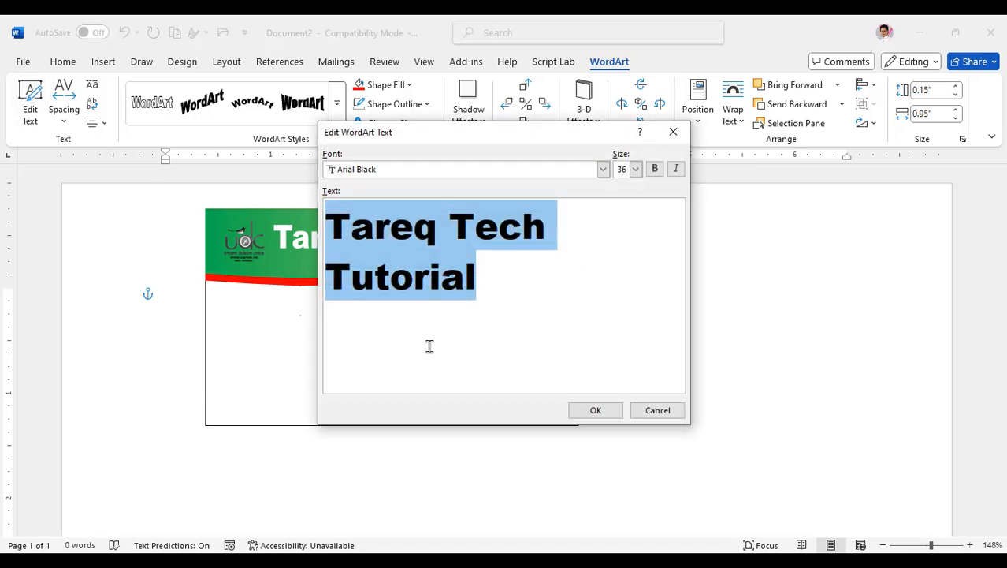
pyautogui.write('Student ID Card')
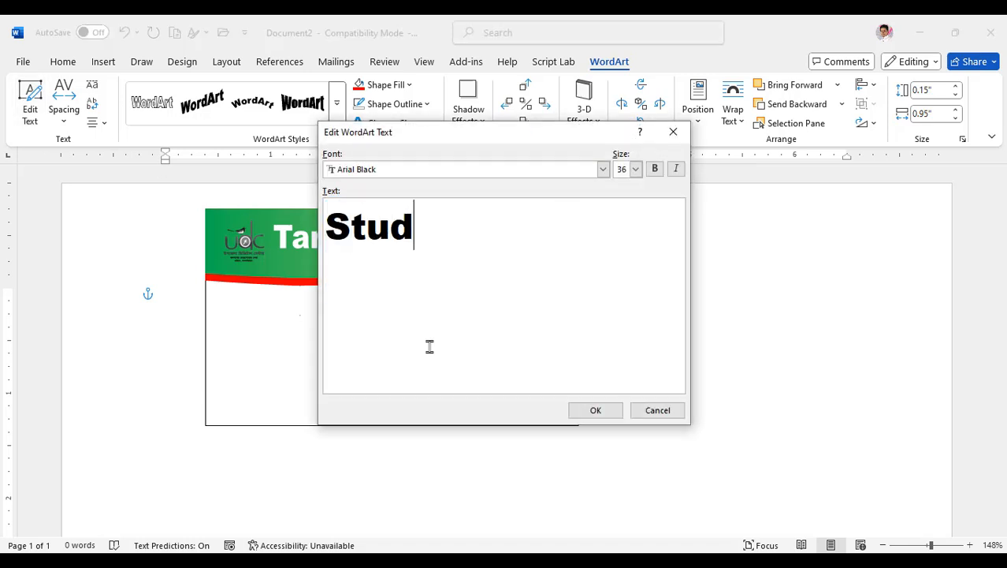
pyautogui.click(593, 410)
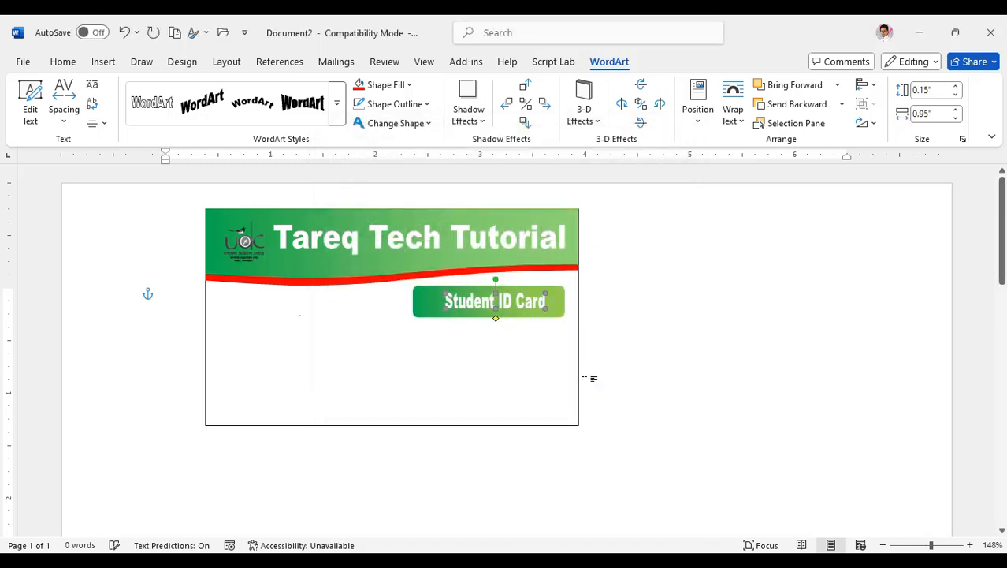